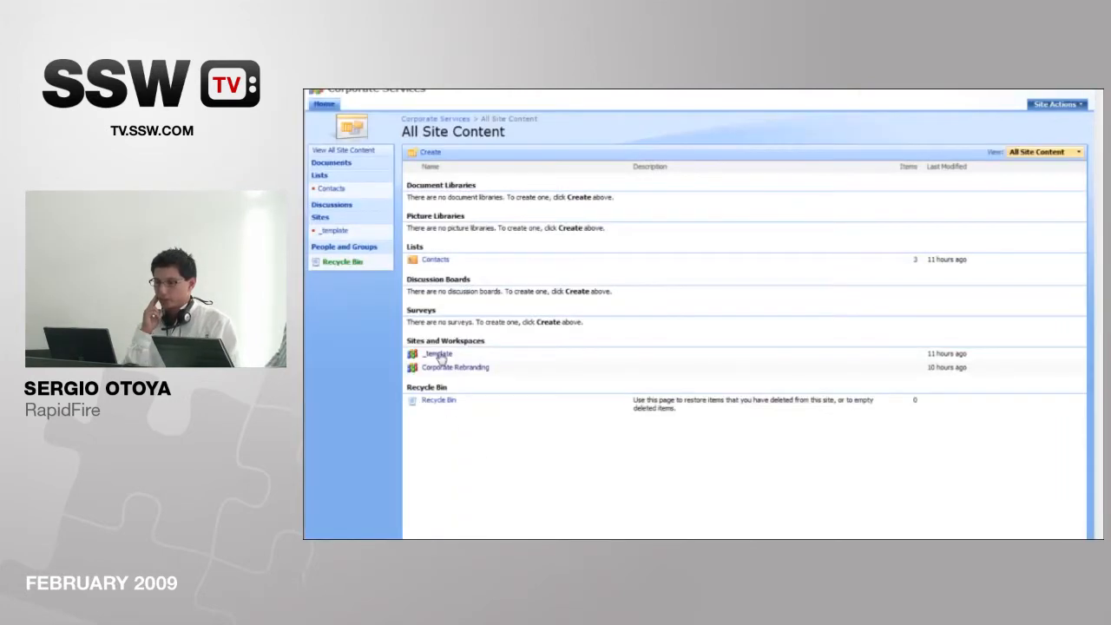
Step: Open the _template site, view its Tasks list, and open the site's home page for editing in SharePoint Designer
{"action": "left_click", "coordinate": [439, 356]}
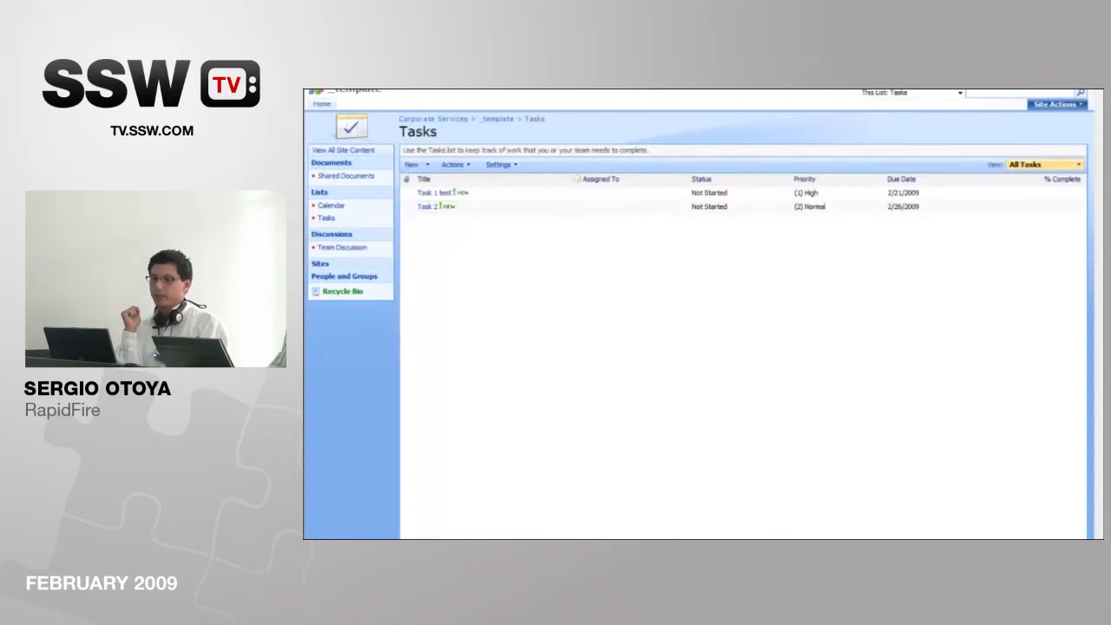
{"action": "left_click", "coordinate": [354, 90]}
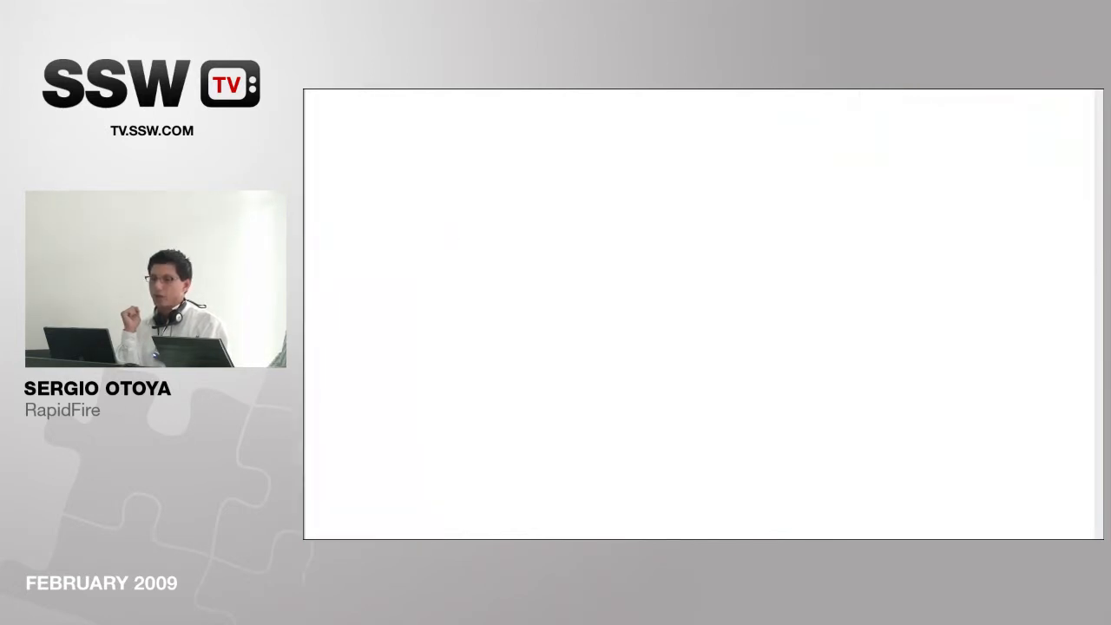
{"action": "left_click", "coordinate": [317, 90]}
{"action": "left_click", "coordinate": [371, 94]}
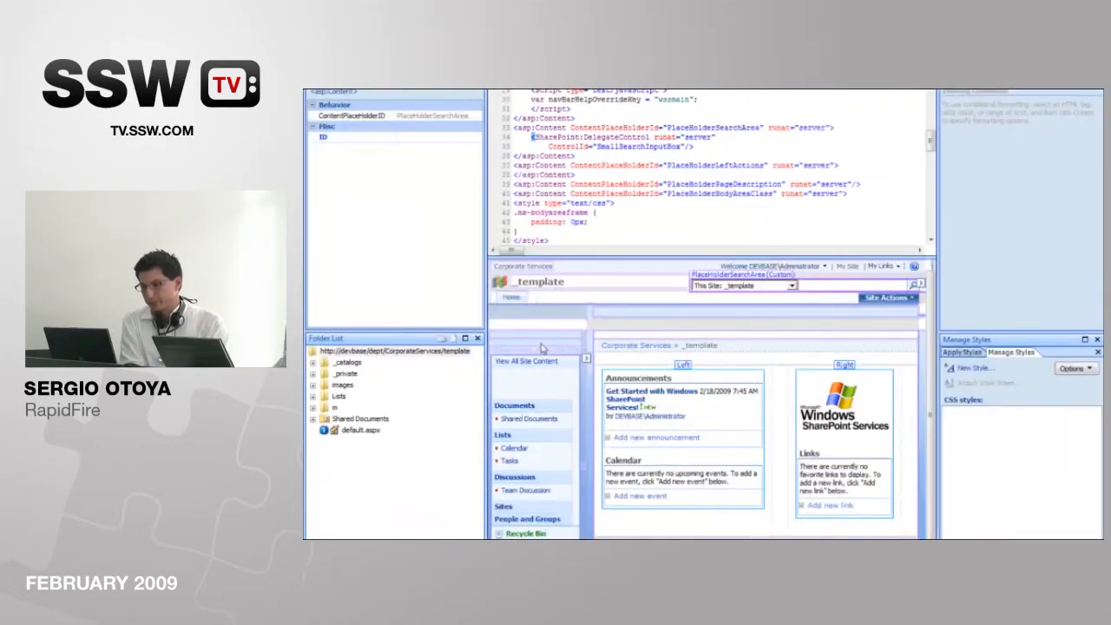
Step: Insert a data view in the Left web part zone and show the Tasks list as its data source
{"action": "left_click", "coordinate": [684, 365]}
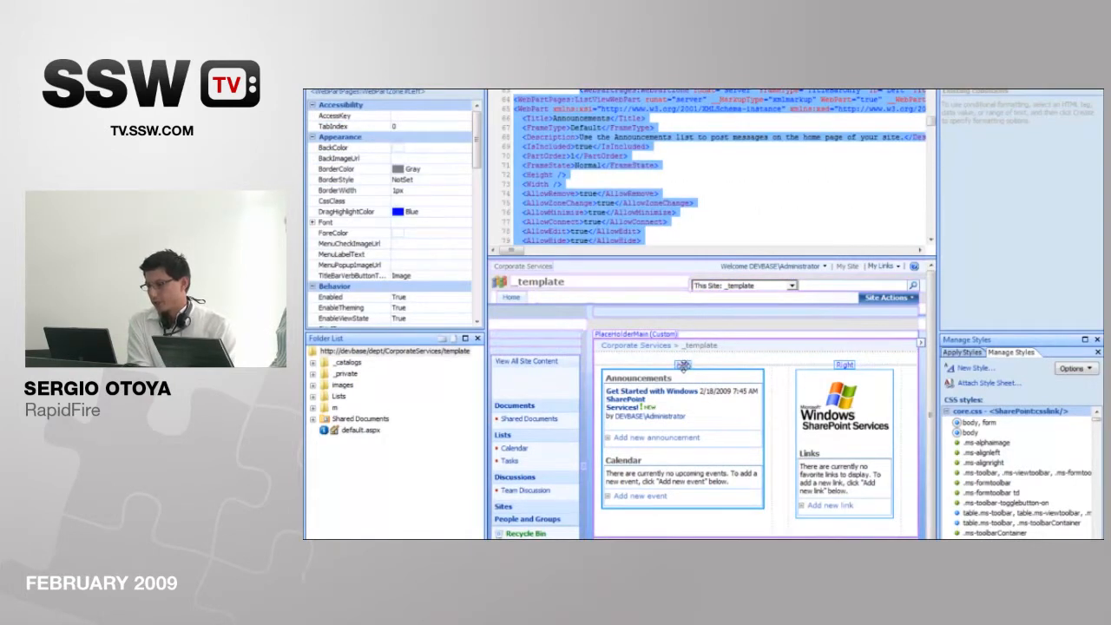
{"action": "left_click", "coordinate": [540, 77]}
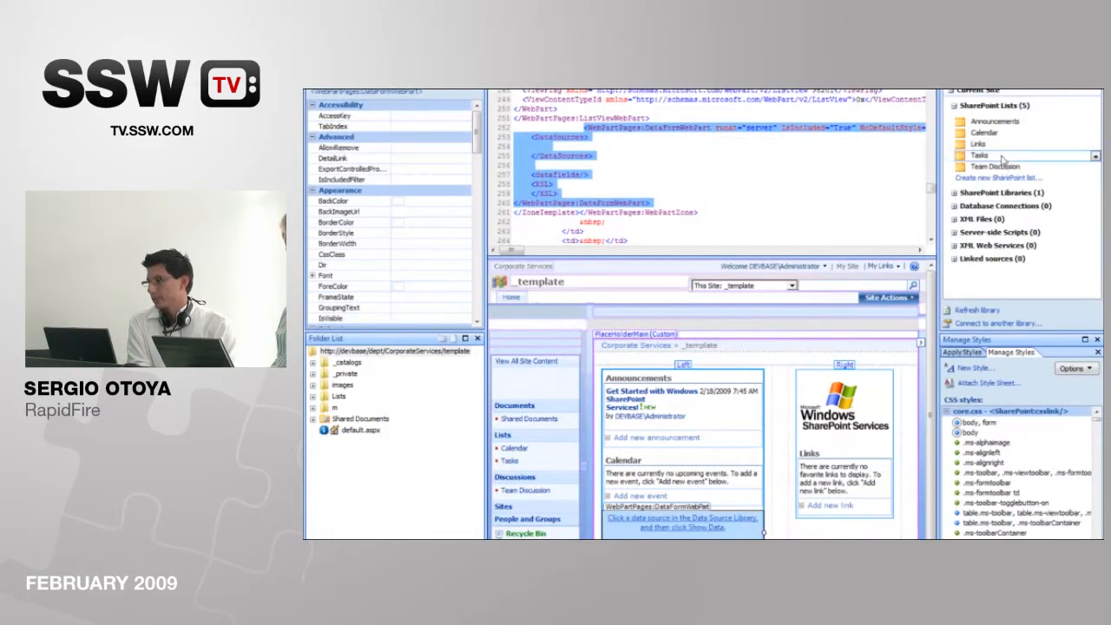
{"action": "left_click", "coordinate": [1002, 159]}
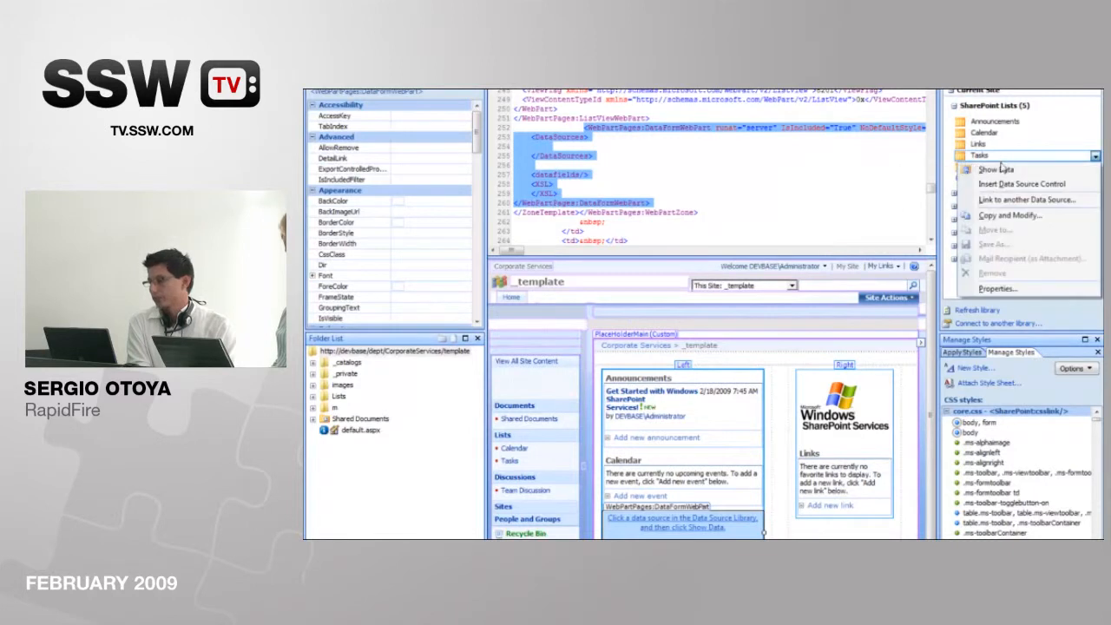
{"action": "left_click", "coordinate": [1005, 174]}
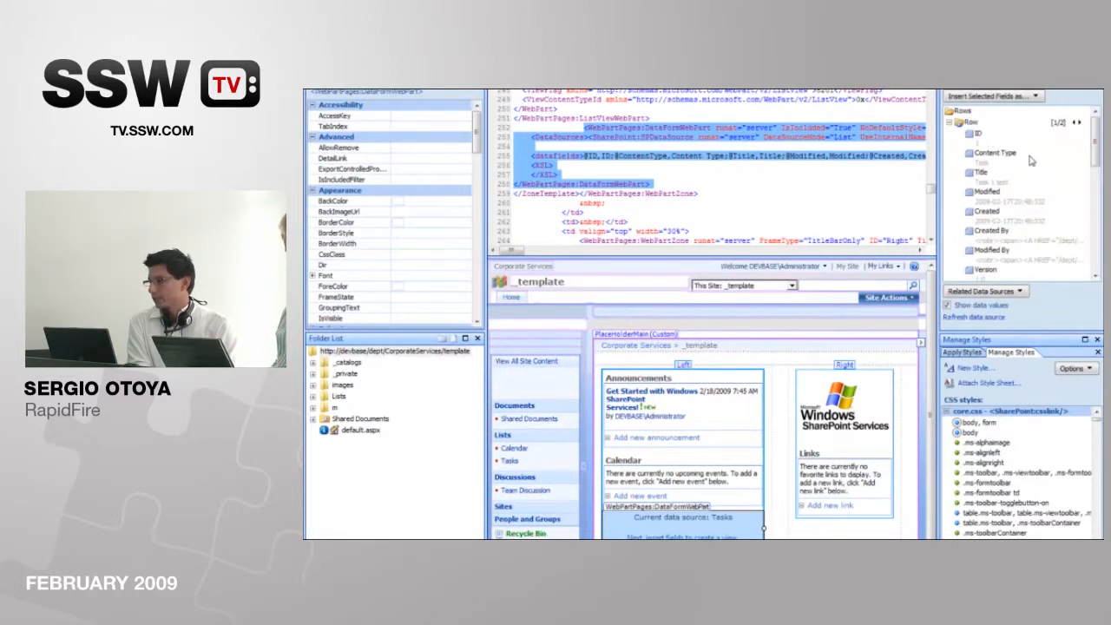
Step: Insert the Title, Modified, Priority, Status and % Complete fields into the Tasks data view
{"action": "left_click_drag", "start_coordinate": [1095, 143], "coordinate": [1097, 155]}
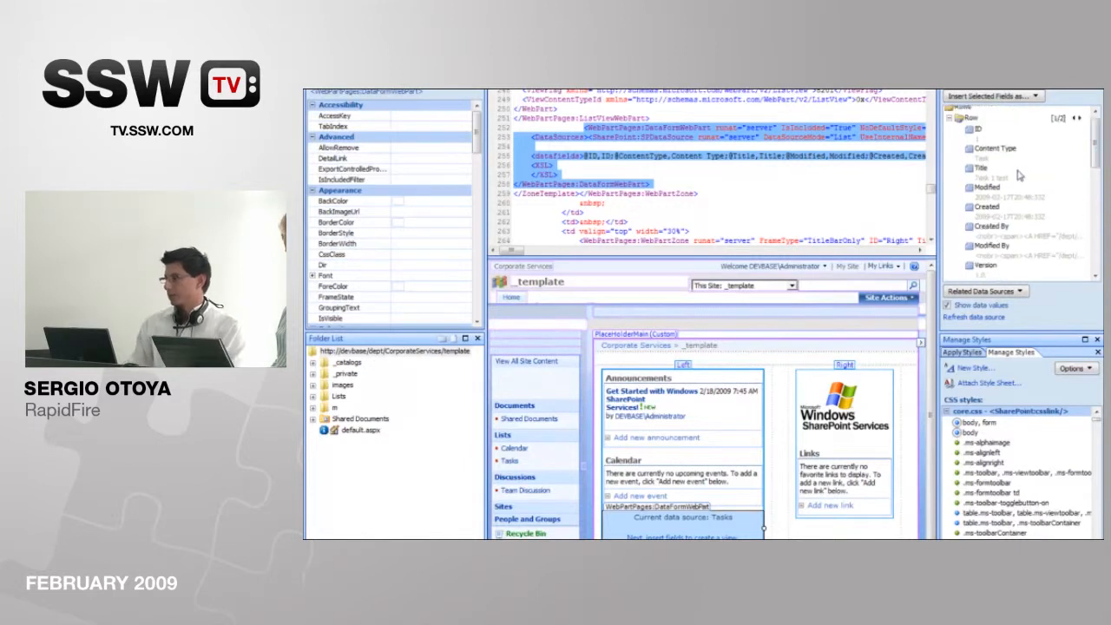
{"action": "left_click", "coordinate": [1008, 171]}
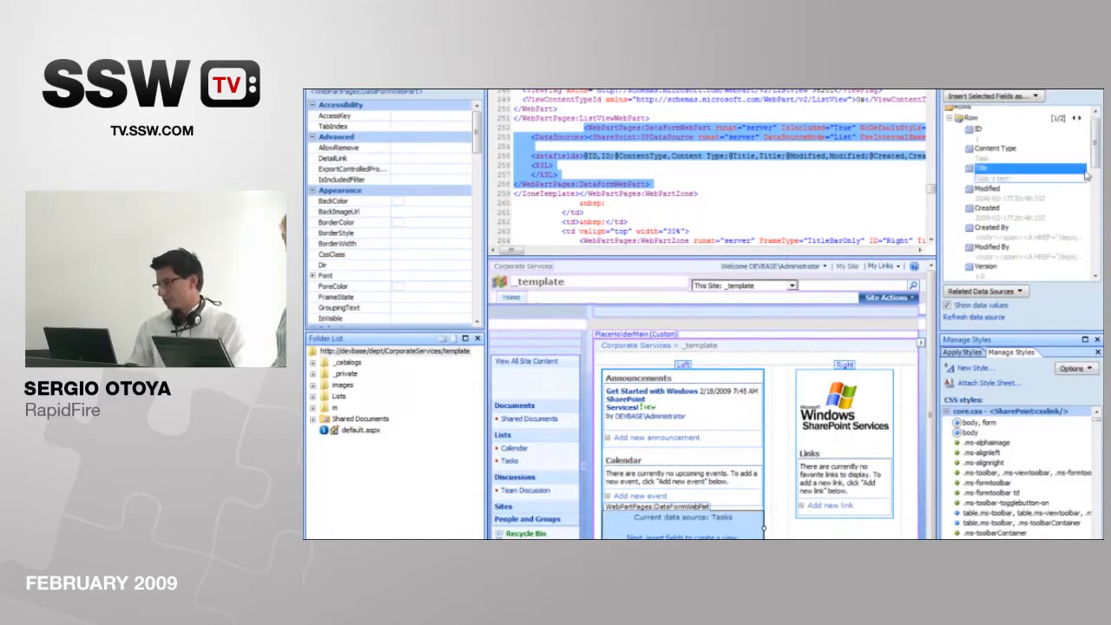
{"action": "left_click_drag", "start_coordinate": [1095, 166], "coordinate": [1092, 184]}
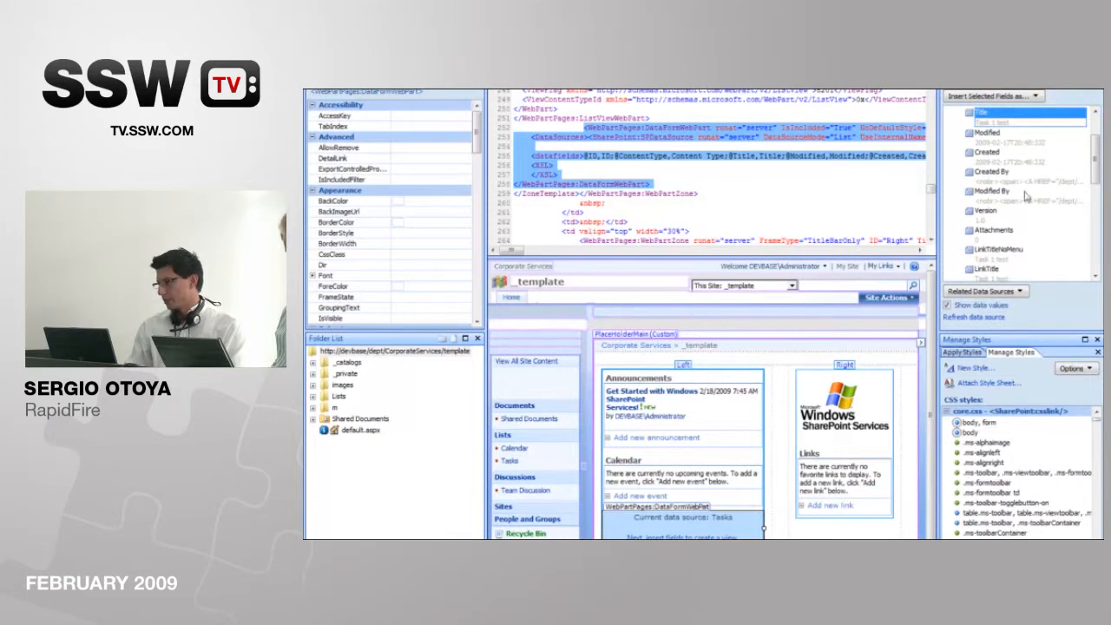
{"action": "left_click", "coordinate": [1004, 144], "text": "ctrl"}
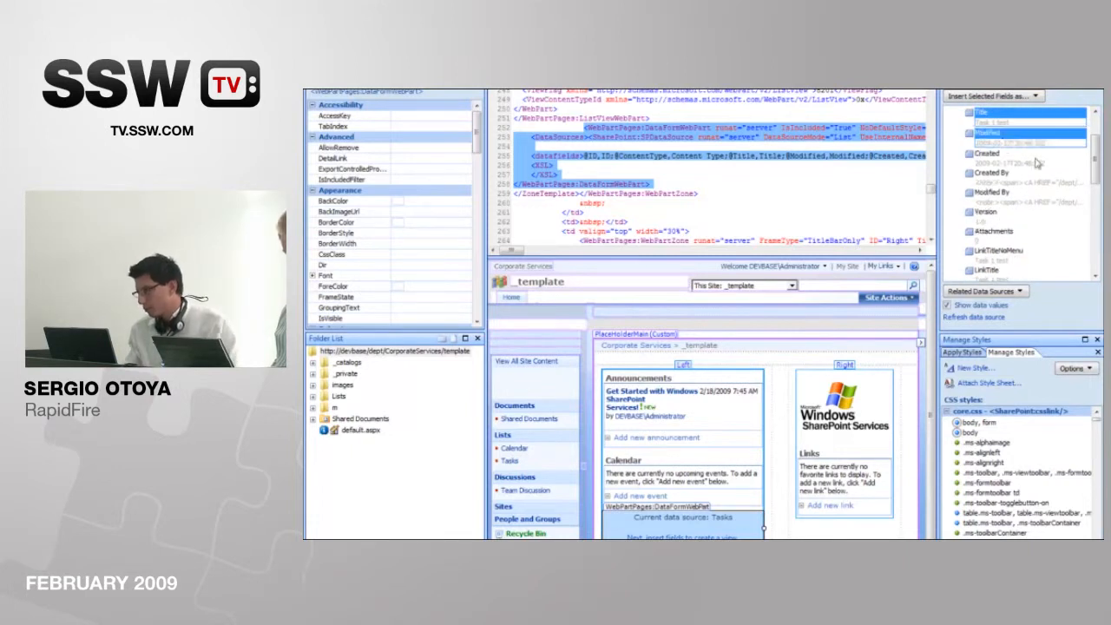
{"action": "left_click_drag", "start_coordinate": [1096, 176], "coordinate": [1093, 253]}
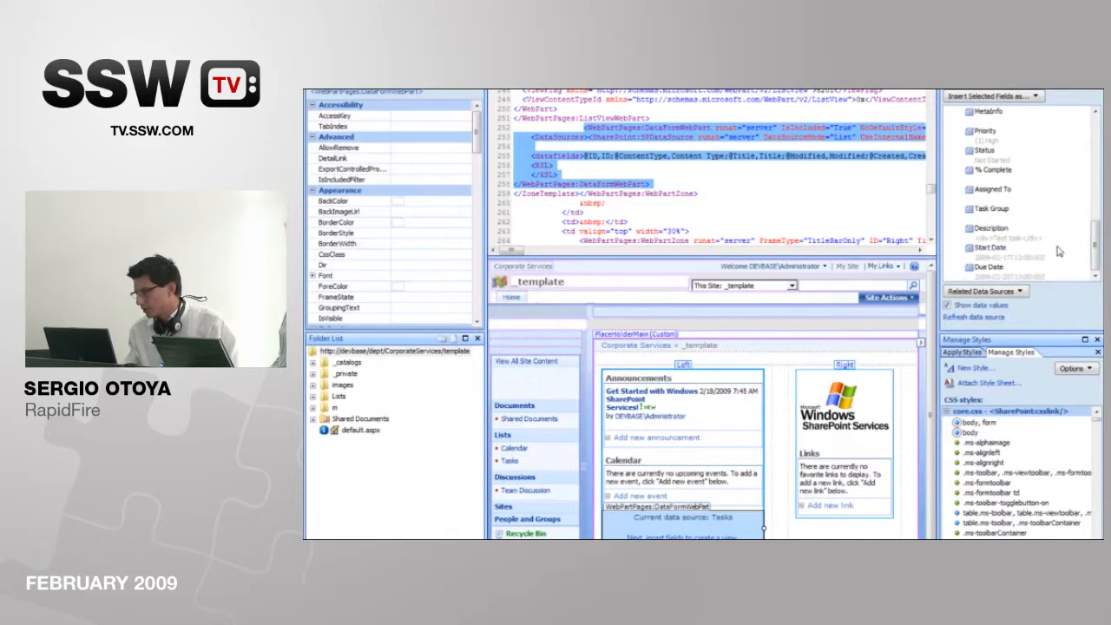
{"action": "left_click_drag", "start_coordinate": [995, 165], "coordinate": [991, 140]}
{"action": "left_click", "coordinate": [1002, 176], "text": "ctrl"}
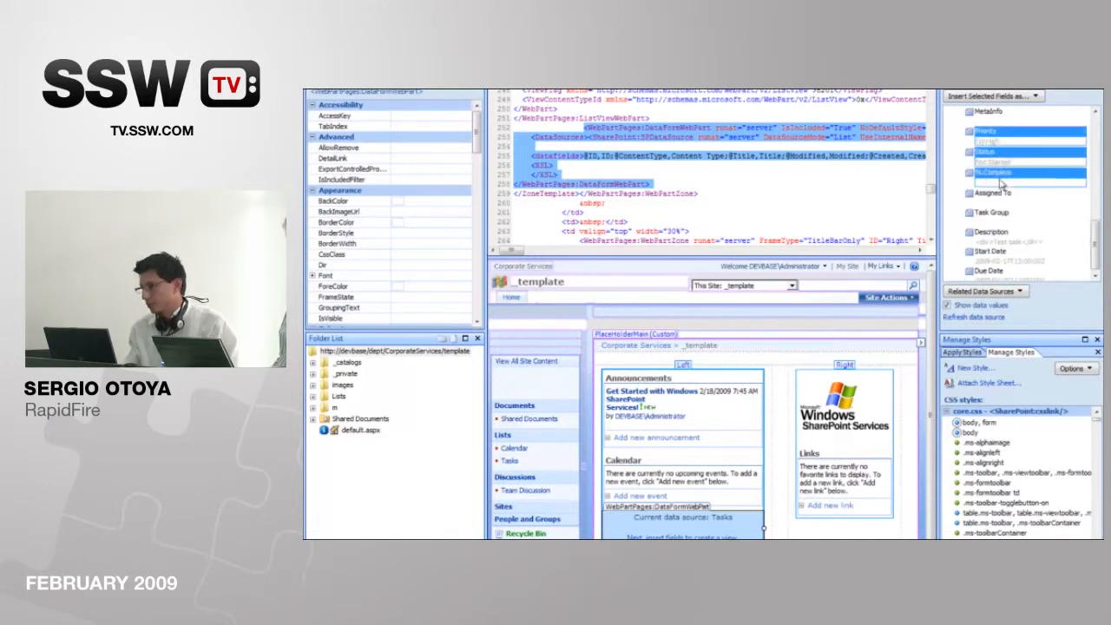
{"action": "left_click_drag", "start_coordinate": [984, 136], "coordinate": [698, 513]}
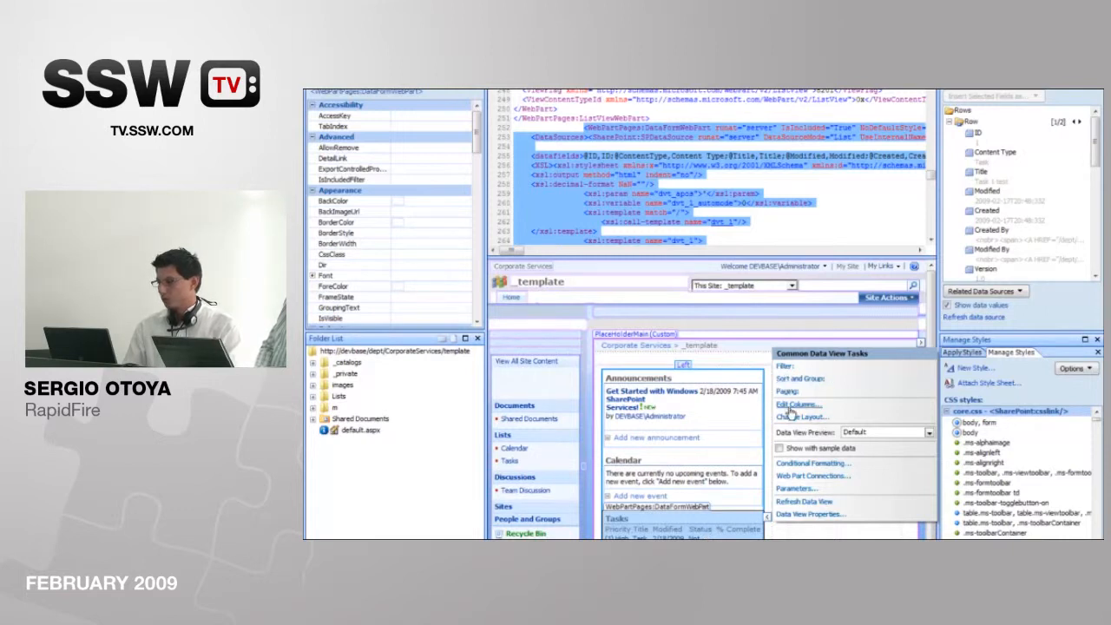
Step: Add Priority to the sort order of the Tasks data view
{"action": "left_click", "coordinate": [788, 381]}
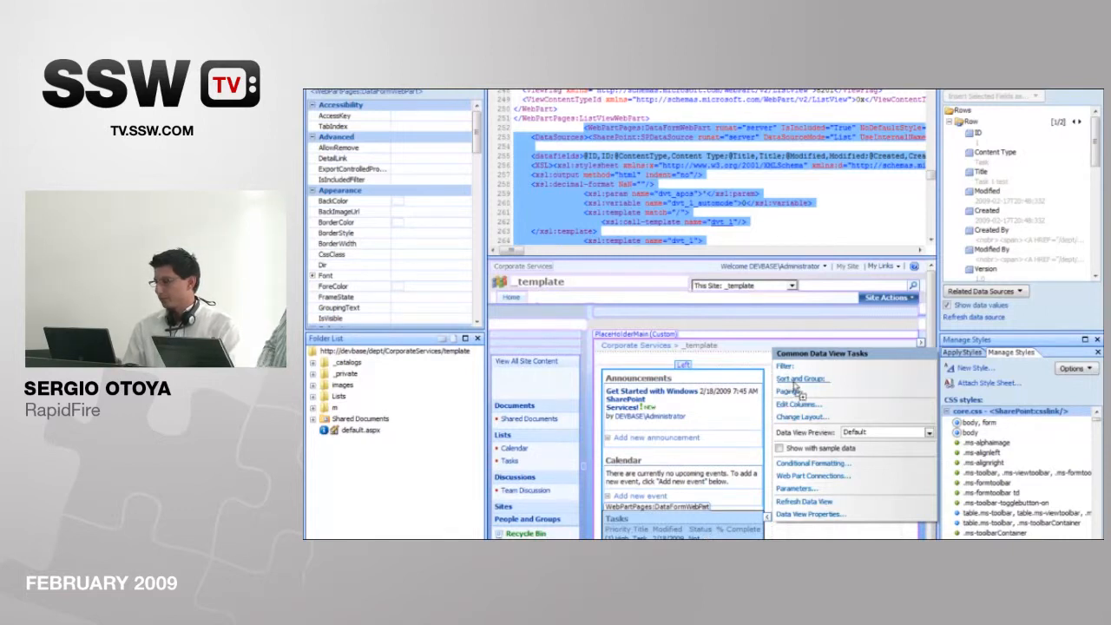
{"action": "left_click", "coordinate": [709, 384]}
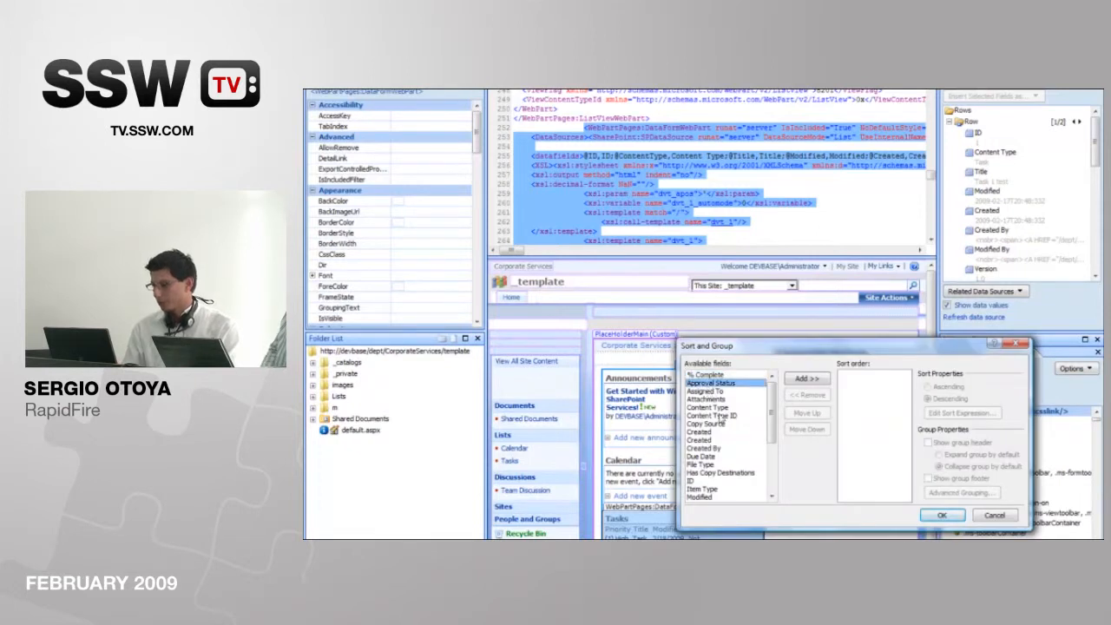
{"action": "scroll", "coordinate": [712, 426], "scroll_direction": "down", "scroll_amount": 1}
{"action": "left_click", "coordinate": [712, 431]}
{"action": "key", "text": "p"}
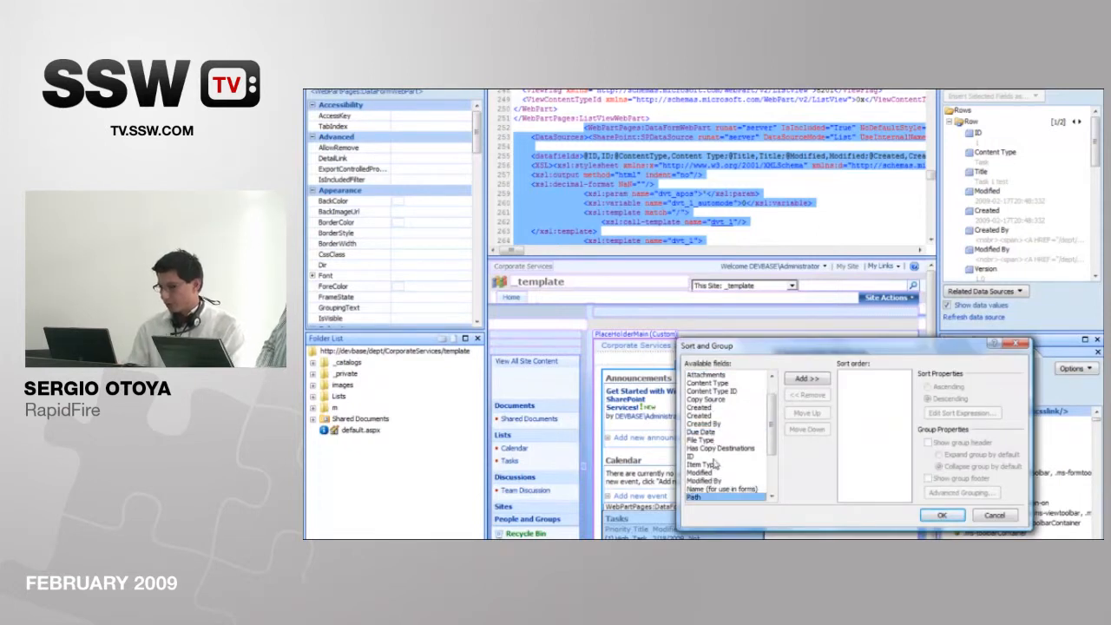
{"action": "scroll", "coordinate": [746, 469], "scroll_direction": "down", "scroll_amount": 1}
{"action": "left_click", "coordinate": [725, 480]}
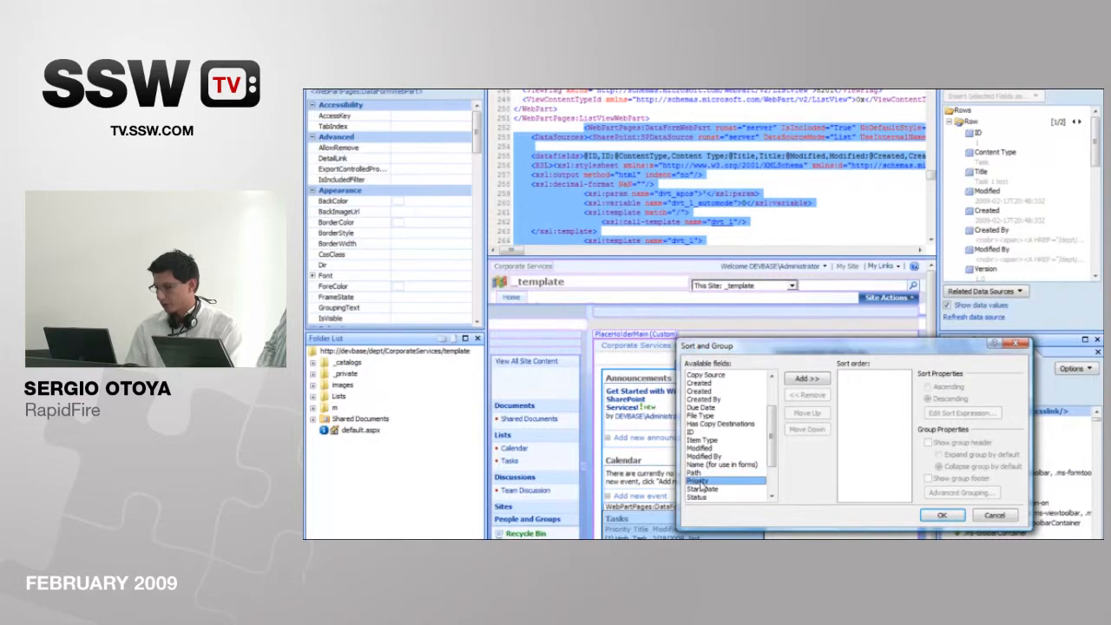
{"action": "left_click", "coordinate": [806, 378]}
Step: Group the tasks by Priority with a group header and group footer shown, and apply the sort and group settings
{"action": "left_click", "coordinate": [875, 375]}
{"action": "left_click", "coordinate": [927, 443]}
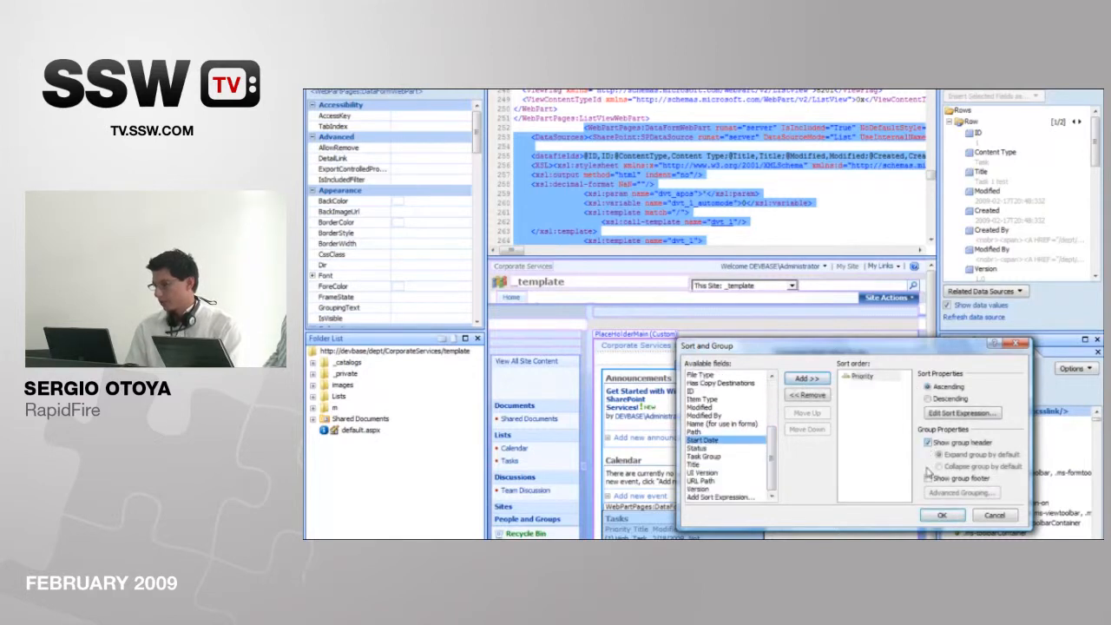
{"action": "left_click", "coordinate": [927, 478]}
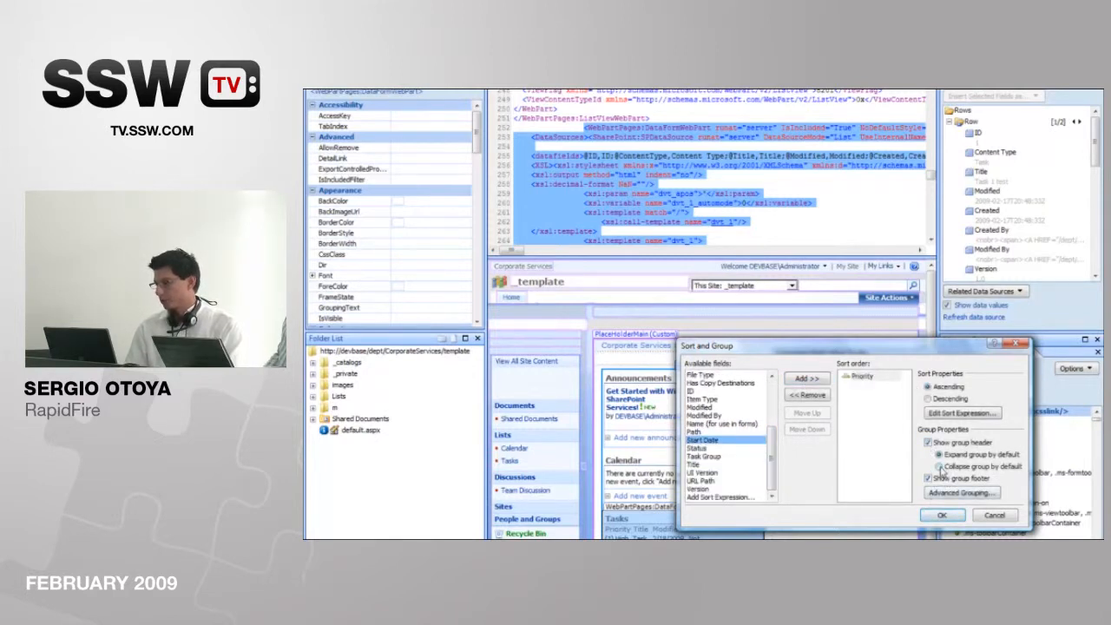
{"action": "left_click", "coordinate": [939, 515]}
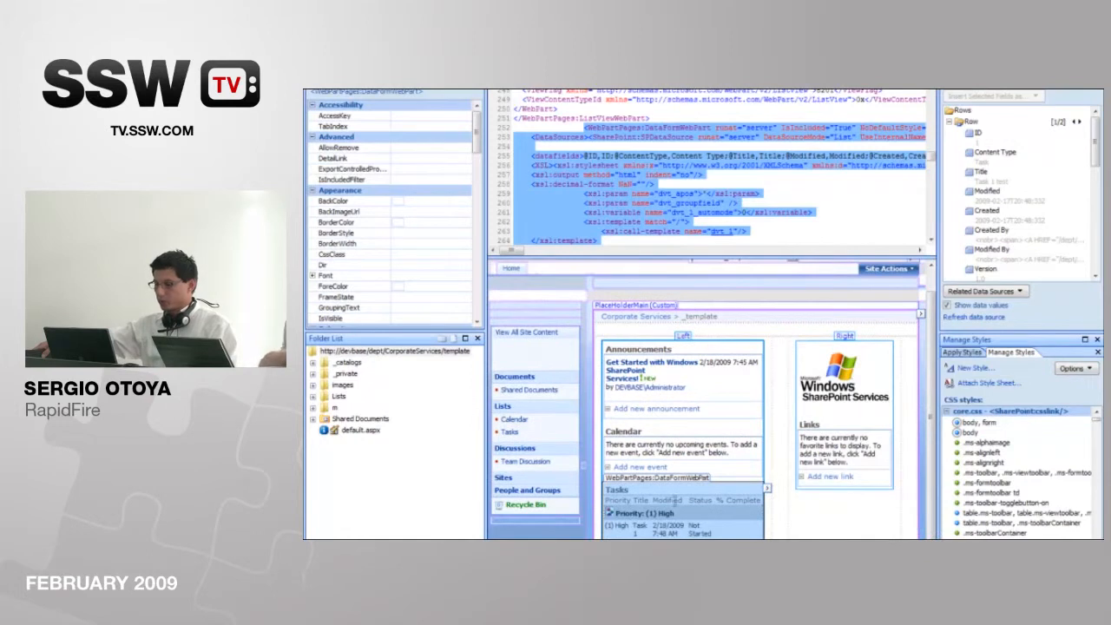
Step: Select the whole first task row in the data view and start a conditional formatting rule that applies formatting
{"action": "left_click", "coordinate": [618, 525]}
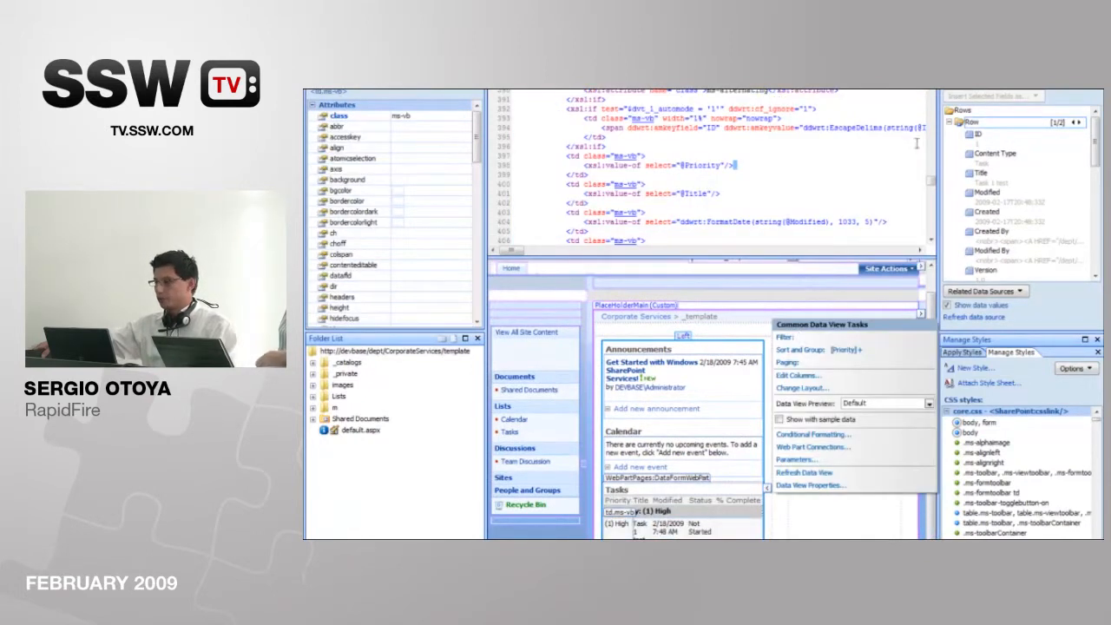
{"action": "left_click", "coordinate": [599, 525]}
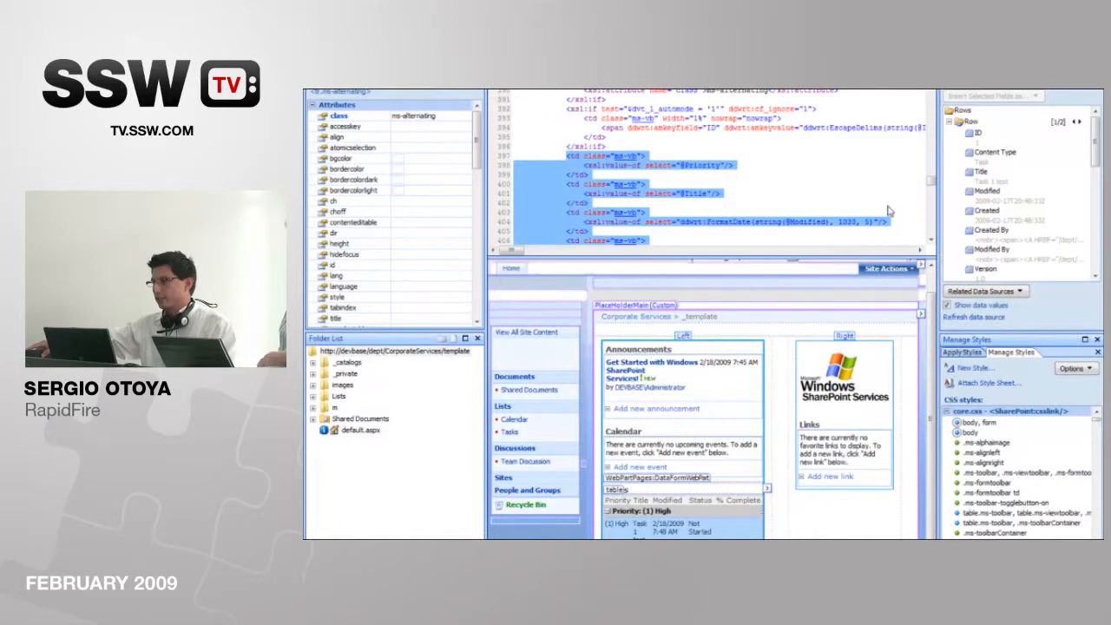
{"action": "right_click", "coordinate": [720, 530]}
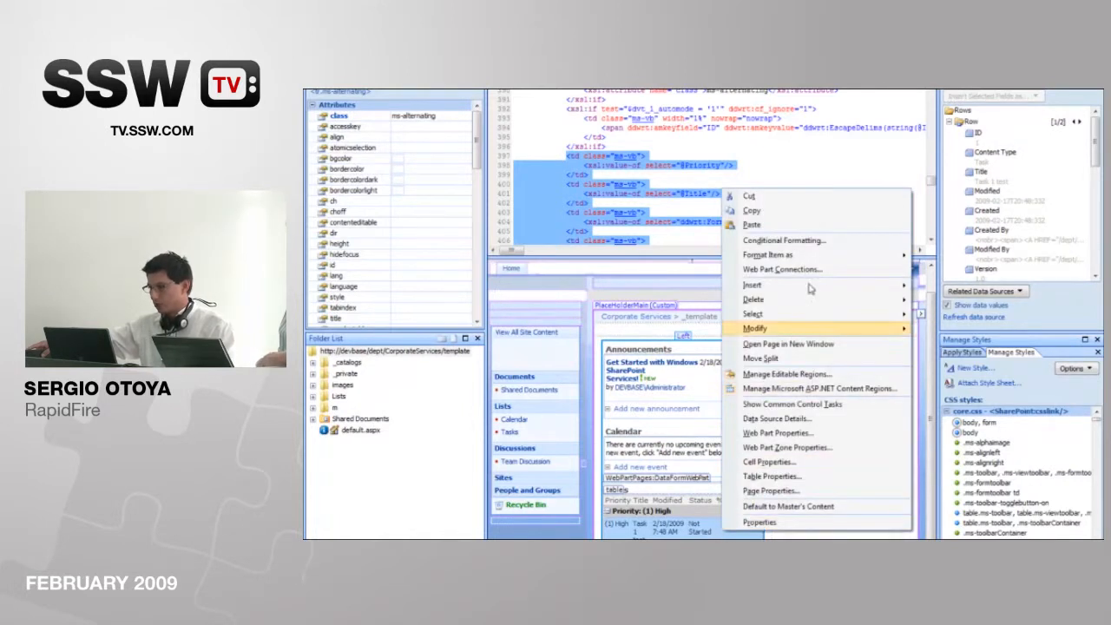
{"action": "left_click", "coordinate": [820, 242]}
{"action": "left_click", "coordinate": [965, 89]}
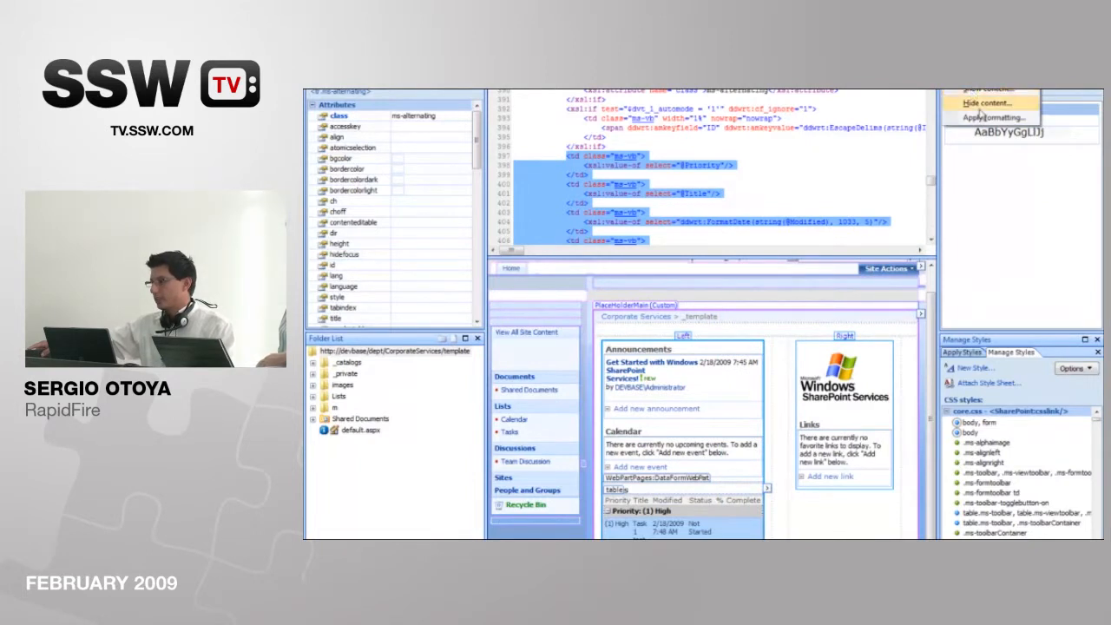
{"action": "left_click", "coordinate": [986, 118]}
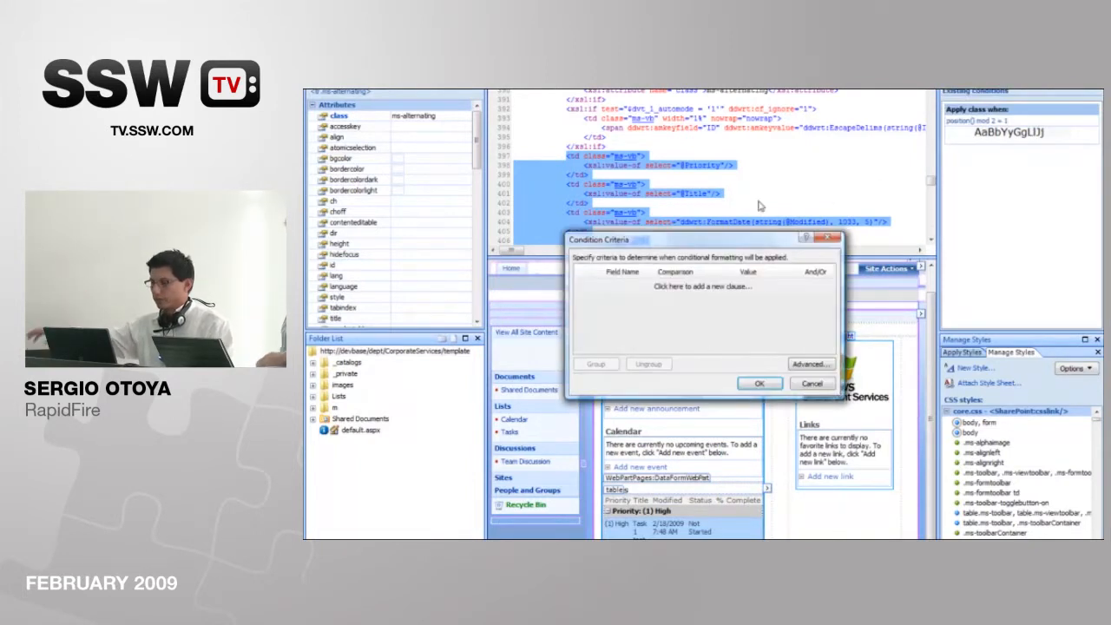
Step: Define the condition criteria as Priority Equals '(1) High'
{"action": "left_click", "coordinate": [634, 285]}
{"action": "left_click", "coordinate": [645, 286]}
{"action": "scroll", "coordinate": [639, 313], "scroll_direction": "down", "scroll_amount": 3}
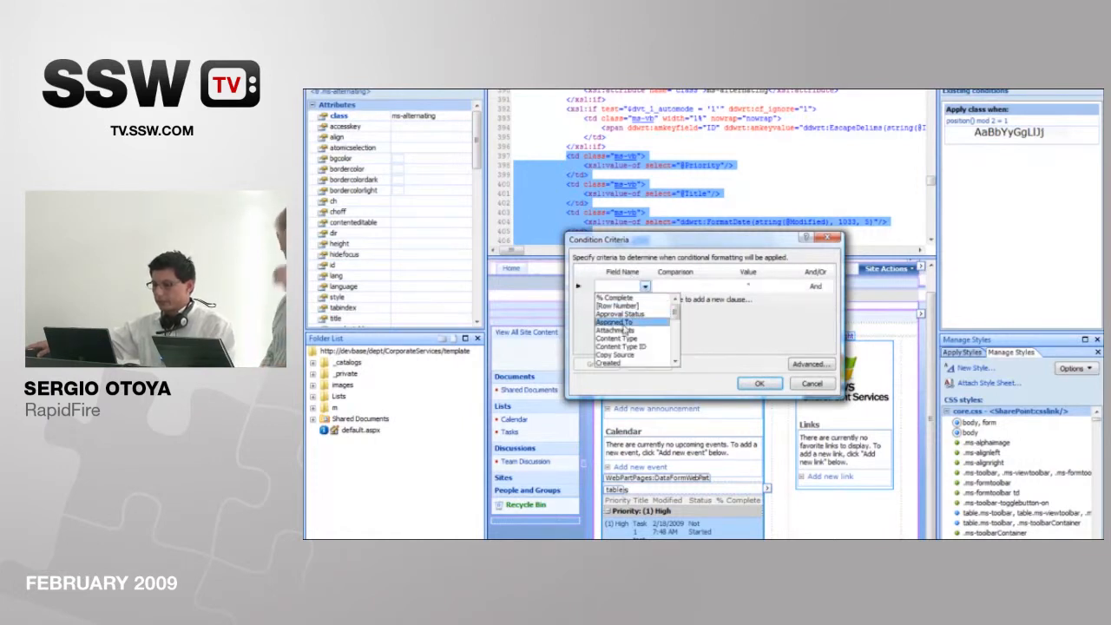
{"action": "scroll", "coordinate": [631, 347], "scroll_direction": "down", "scroll_amount": 1}
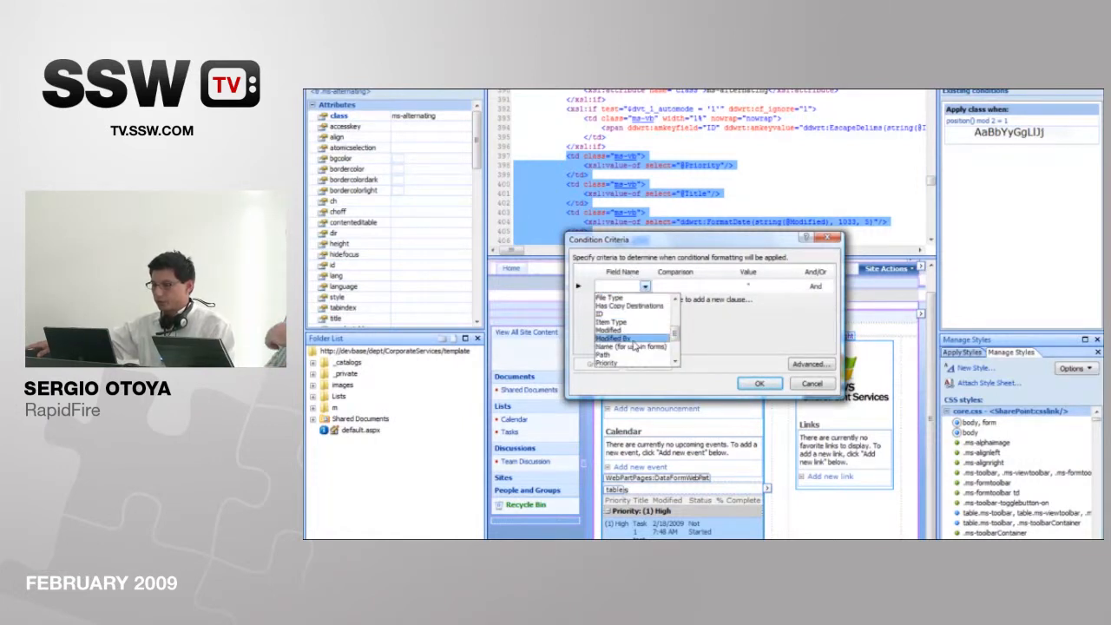
{"action": "left_click", "coordinate": [638, 363]}
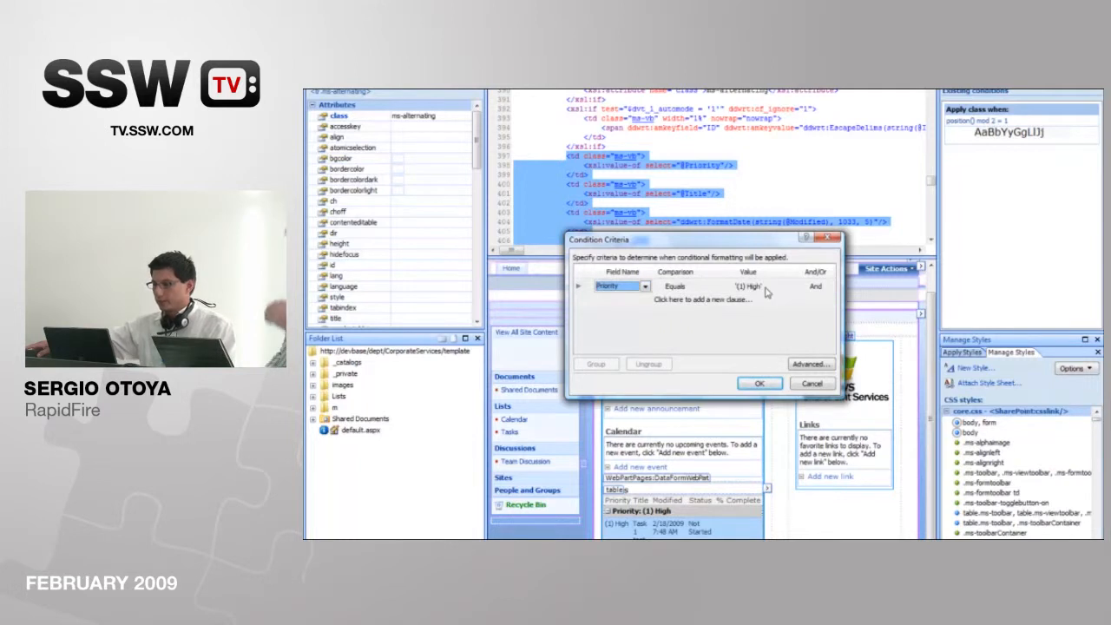
{"action": "left_click", "coordinate": [758, 383]}
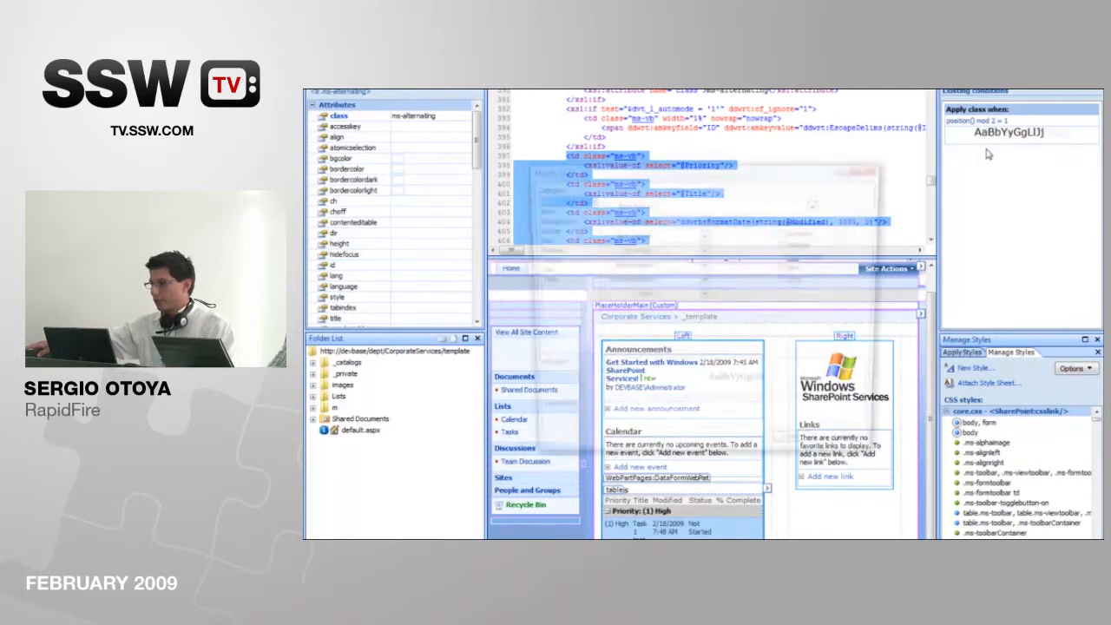
Step: Set the conditional style's background color to red and apply it to the task row
{"action": "left_click", "coordinate": [577, 223]}
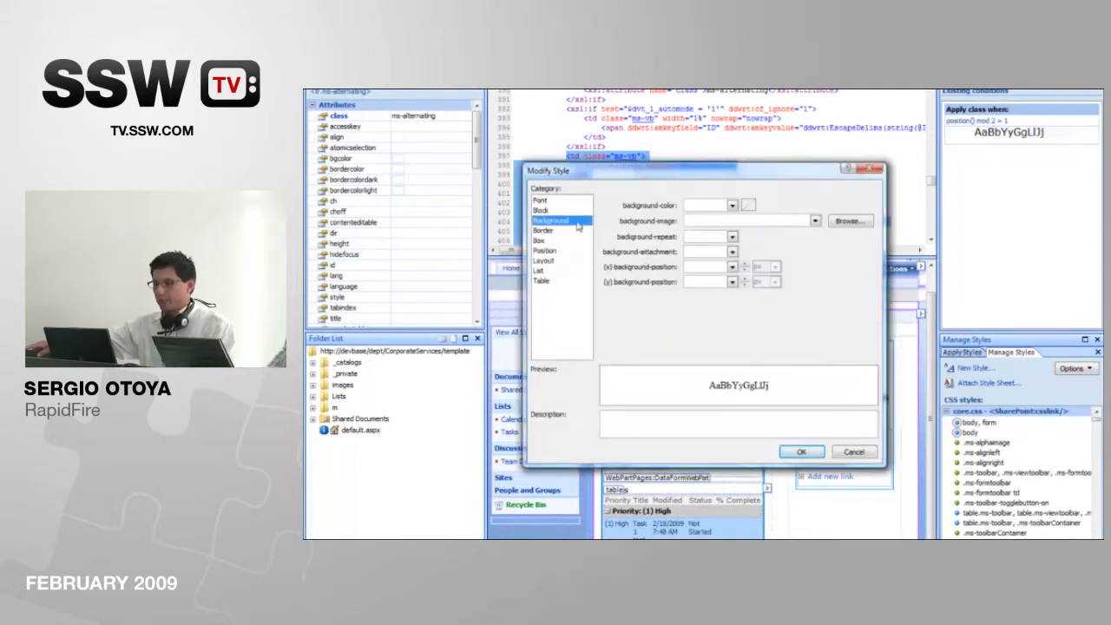
{"action": "left_click", "coordinate": [733, 206]}
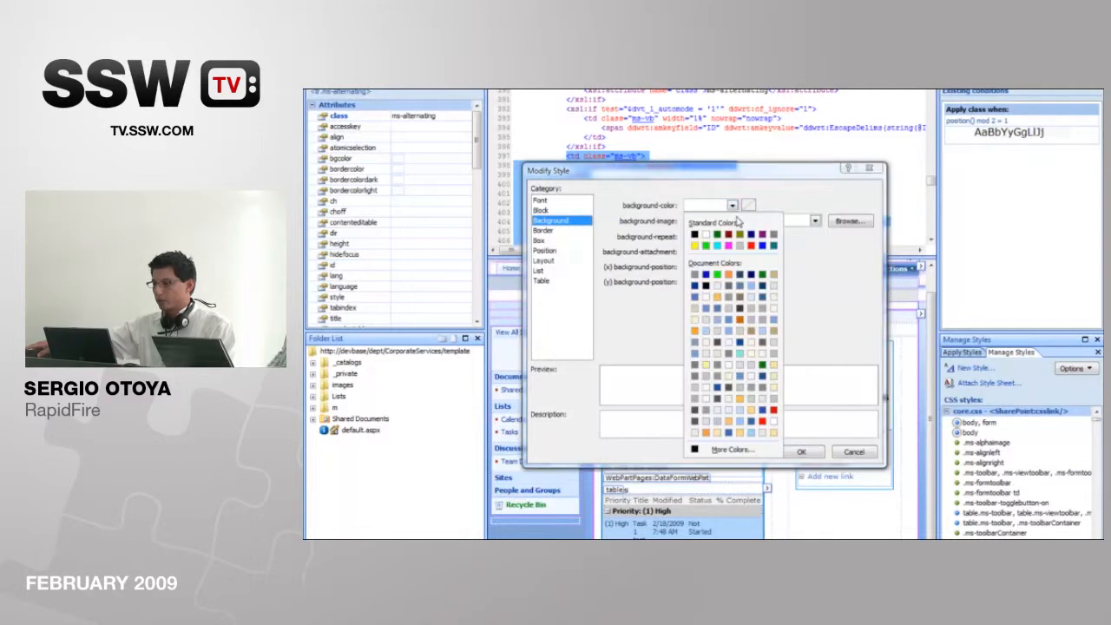
{"action": "left_click", "coordinate": [763, 421]}
{"action": "left_click", "coordinate": [801, 452]}
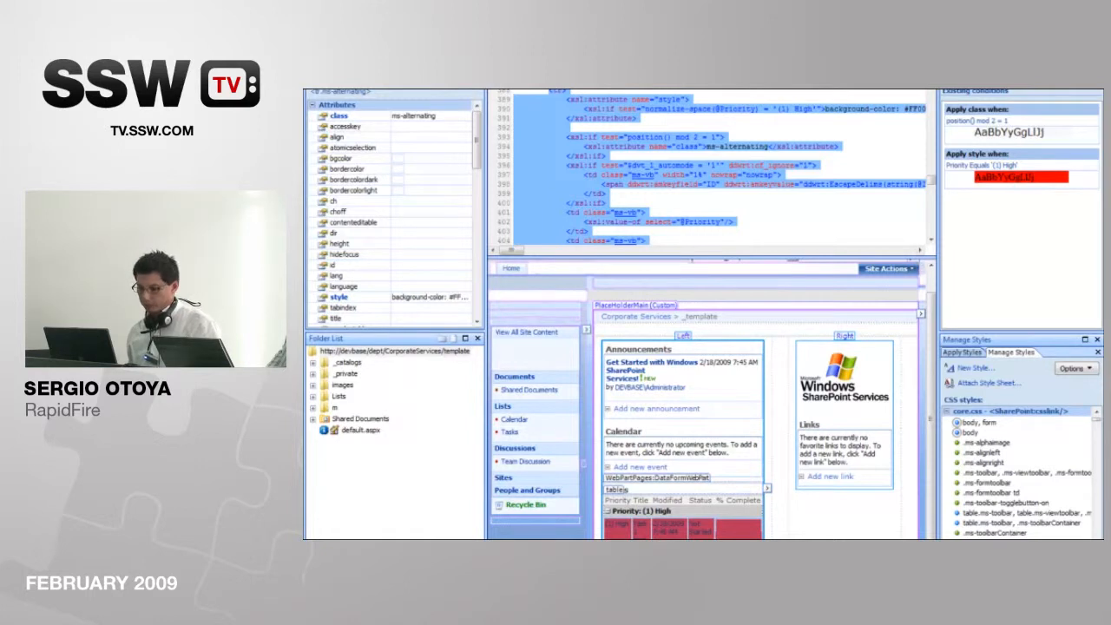
Step: Switch to the browser and open the _template site's Save Site as Template page from its site settings
{"action": "key", "text": "alt+Tab"}
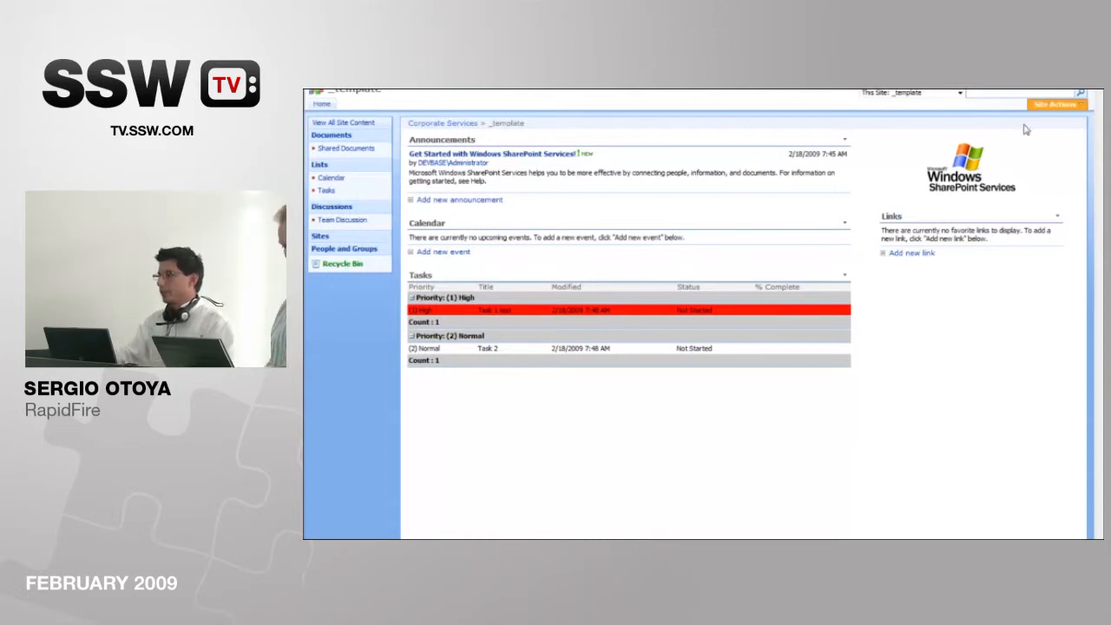
{"action": "left_click", "coordinate": [1055, 104]}
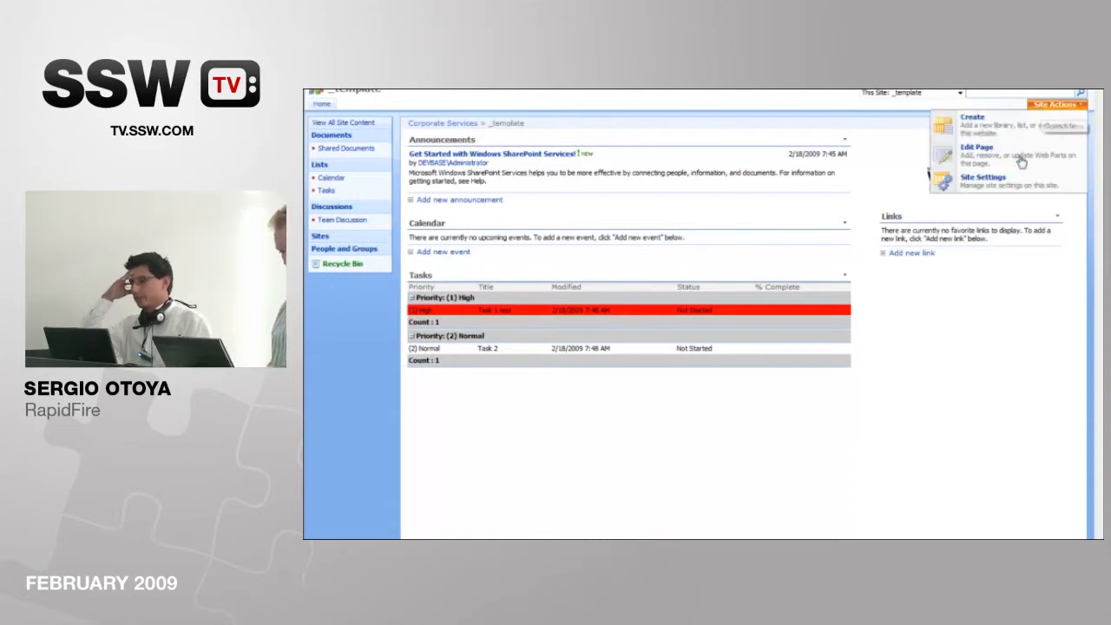
{"action": "left_click", "coordinate": [977, 185]}
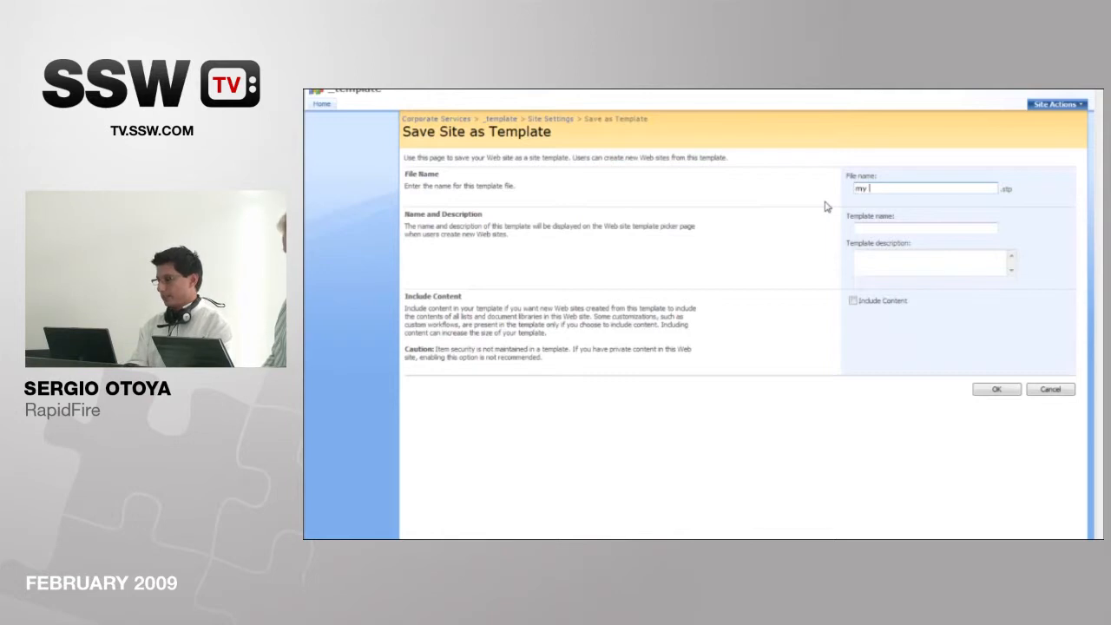
Step: Save the site as a template with file name 'my project site template', template name 'project site template 1' and description 'Not working initailly'
{"action": "type", "text": "project site template"}
{"action": "key", "text": "Tab"}
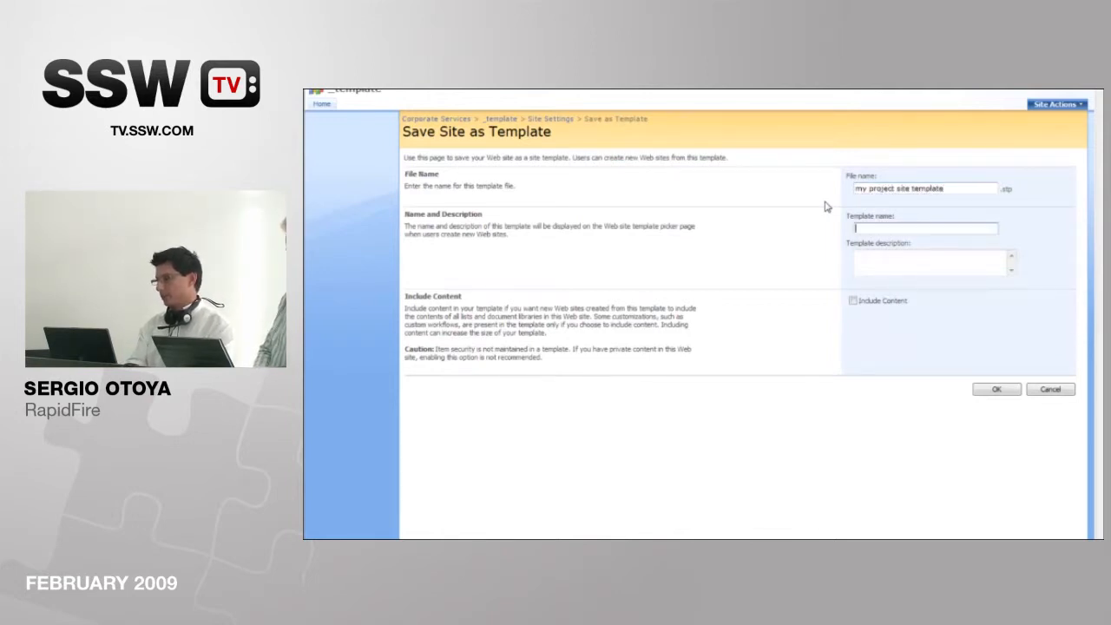
{"action": "type", "text": "project site template 1"}
{"action": "key", "text": "Tab"}
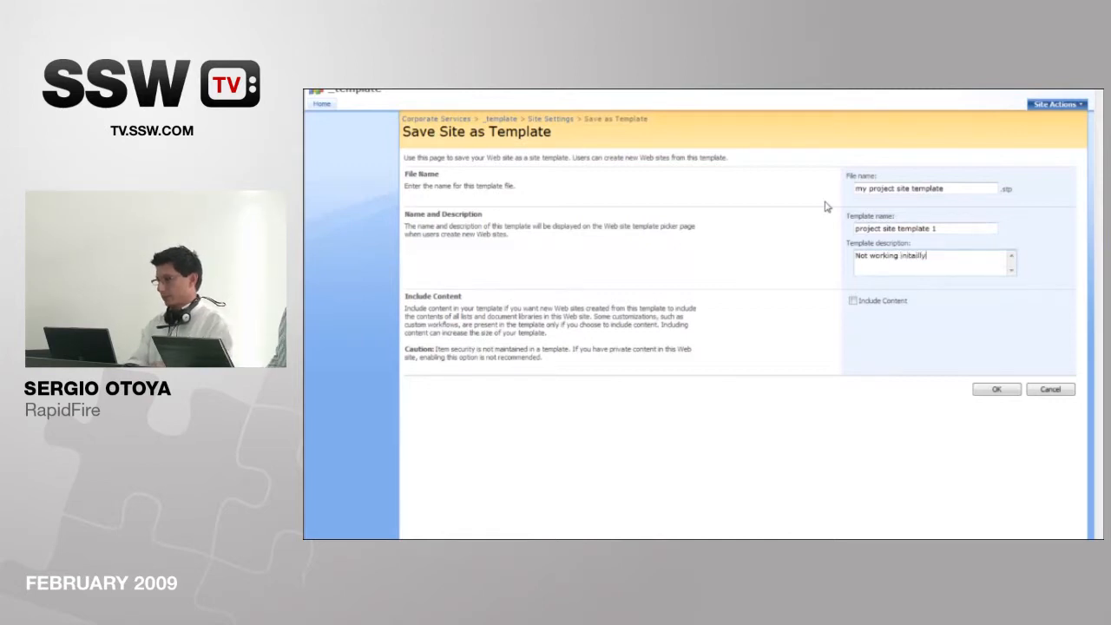
{"action": "left_click", "coordinate": [994, 391]}
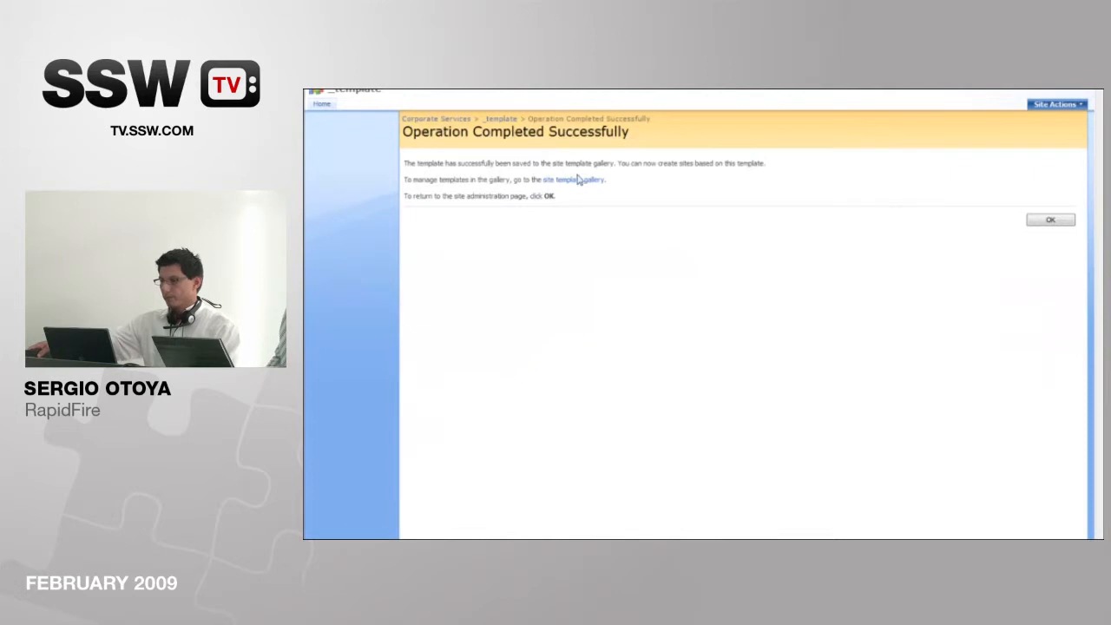
{"action": "left_click", "coordinate": [1048, 221]}
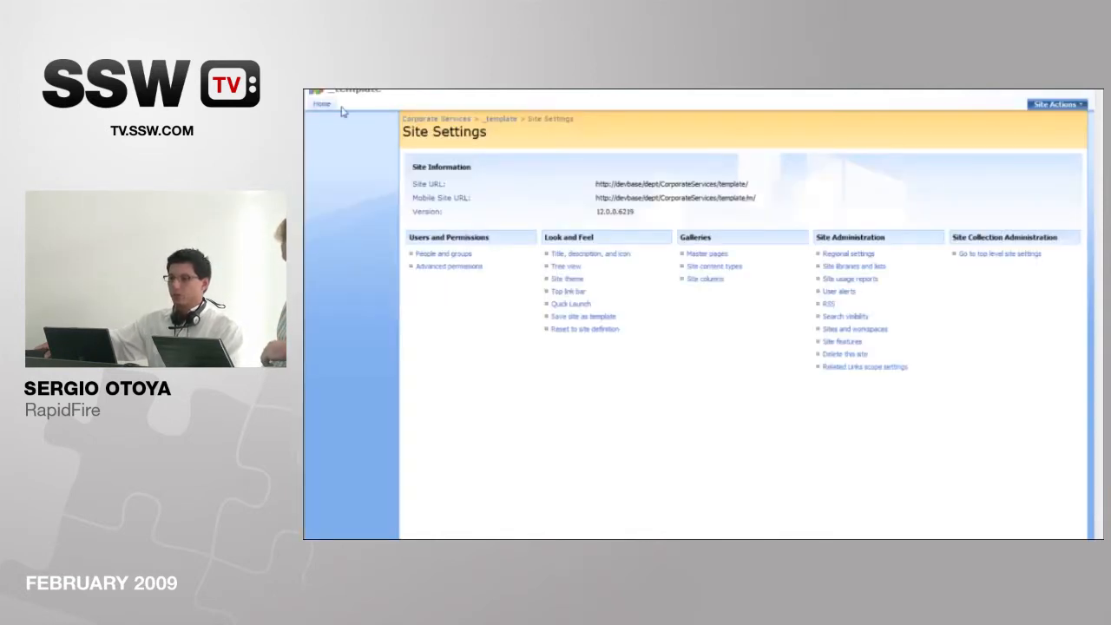
Step: Go to the parent Corporate Services site and start creating a new site or workspace under it
{"action": "left_click", "coordinate": [344, 105]}
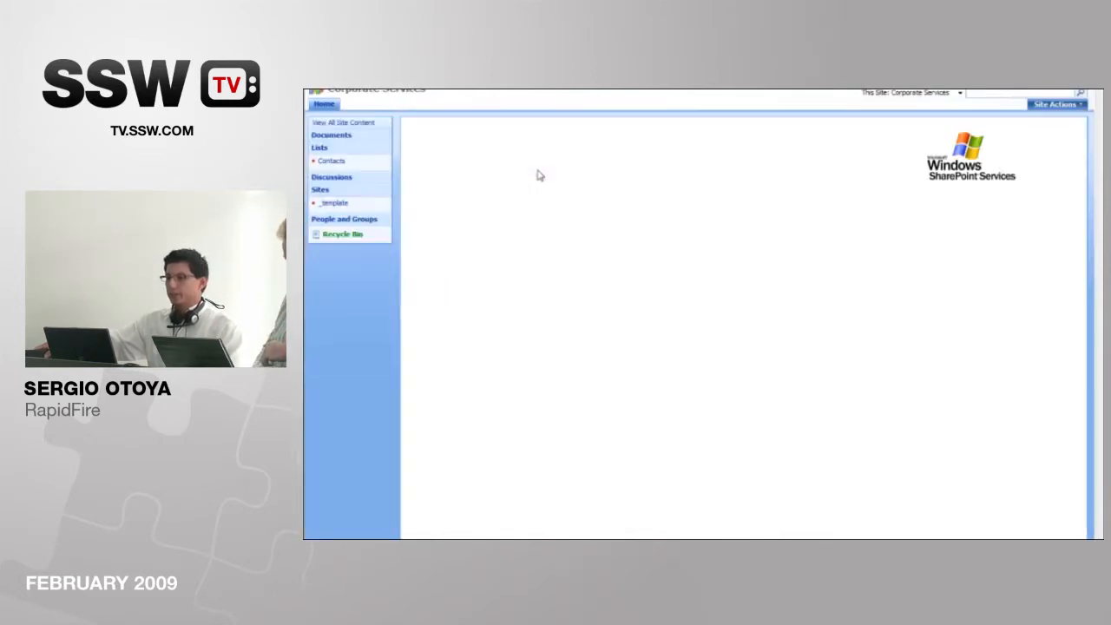
{"action": "left_click", "coordinate": [1050, 105]}
{"action": "left_click", "coordinate": [1024, 156]}
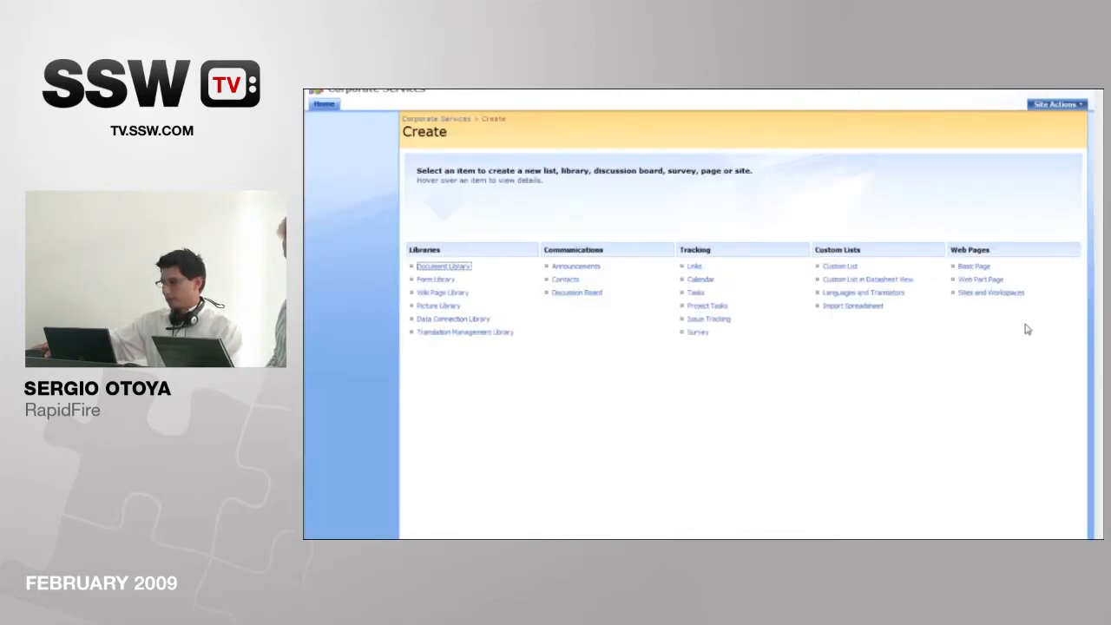
{"action": "left_click", "coordinate": [991, 293]}
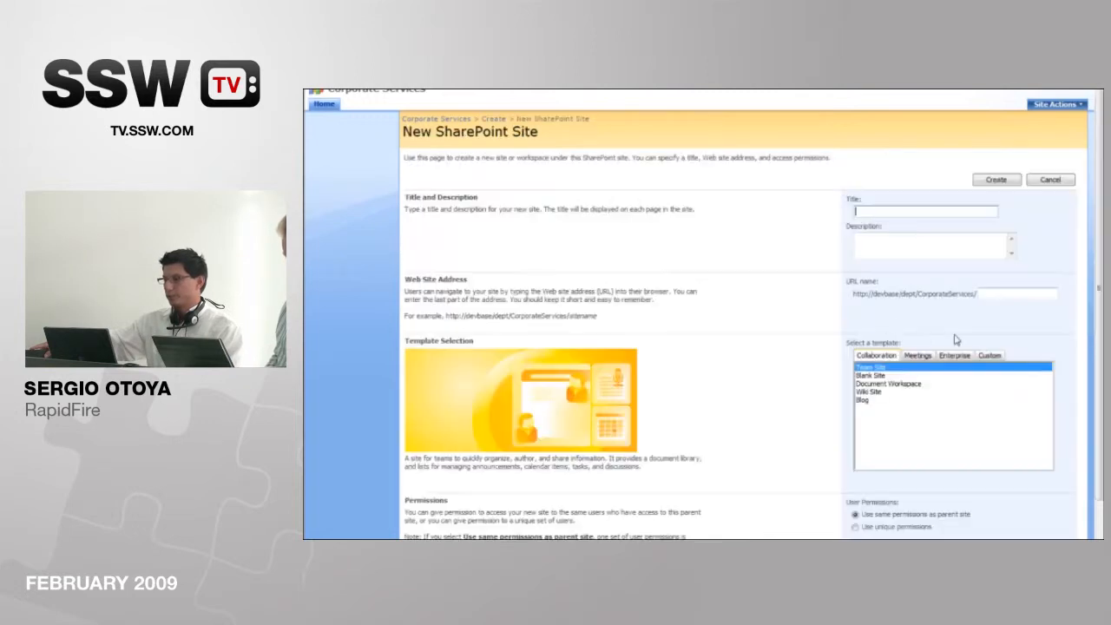
Step: Create the site from the custom template 'project site template 1' with title 'not working' and URL name 'notworking'
{"action": "left_click", "coordinate": [989, 356]}
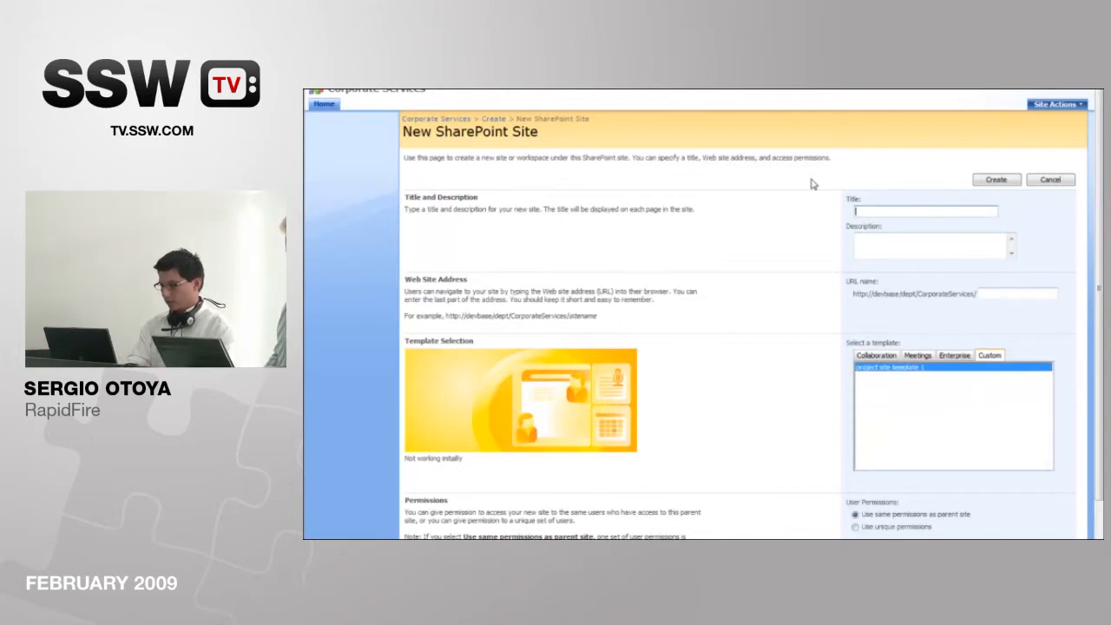
{"action": "type", "text": "not working"}
{"action": "left_click", "coordinate": [987, 292]}
{"action": "type", "text": "notworking"}
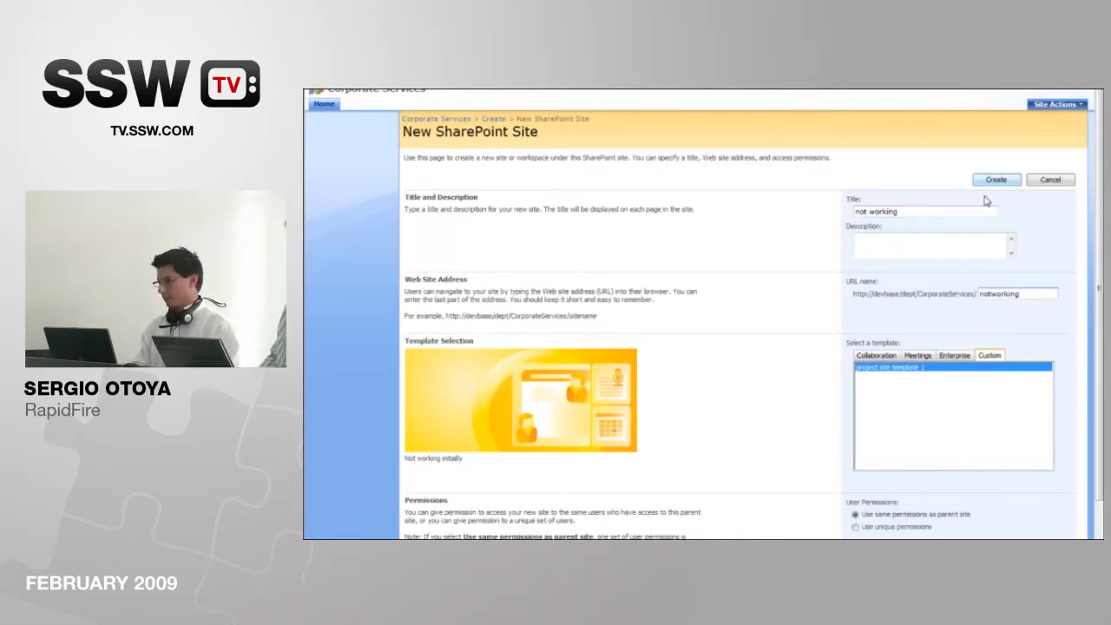
{"action": "scroll", "coordinate": [1060, 341], "scroll_direction": "down", "scroll_amount": 2}
{"action": "scroll", "coordinate": [1061, 341], "scroll_direction": "down", "scroll_amount": 1}
{"action": "left_click", "coordinate": [974, 461]}
{"action": "left_click", "coordinate": [972, 496]}
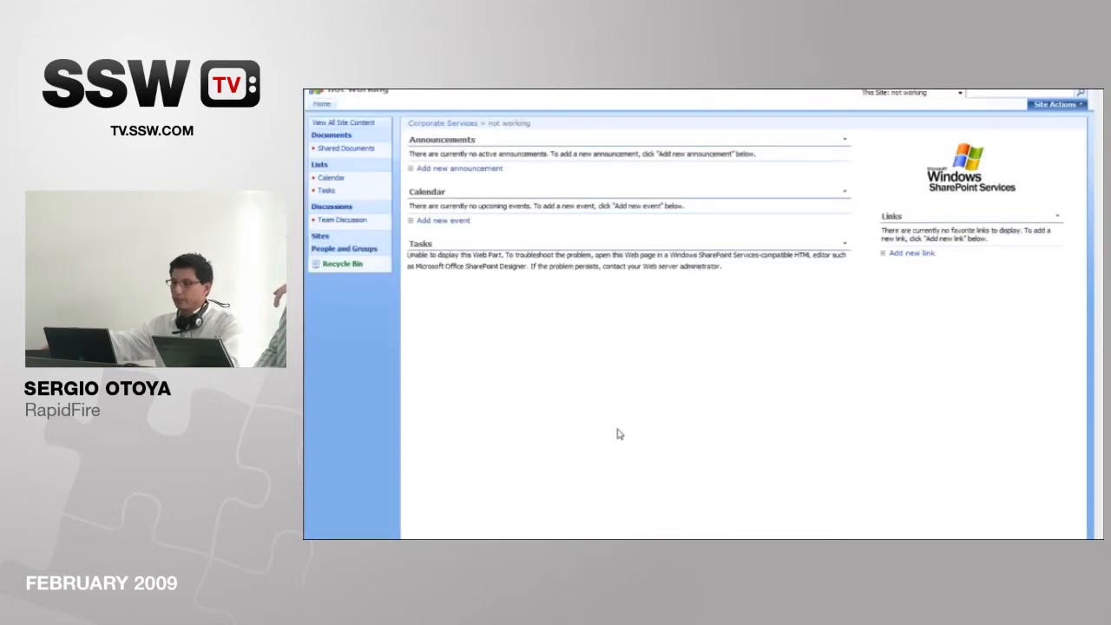
Step: Examine the text shown in the Tasks web part on the new site's home page
{"action": "left_click_drag", "start_coordinate": [488, 254], "coordinate": [581, 290]}
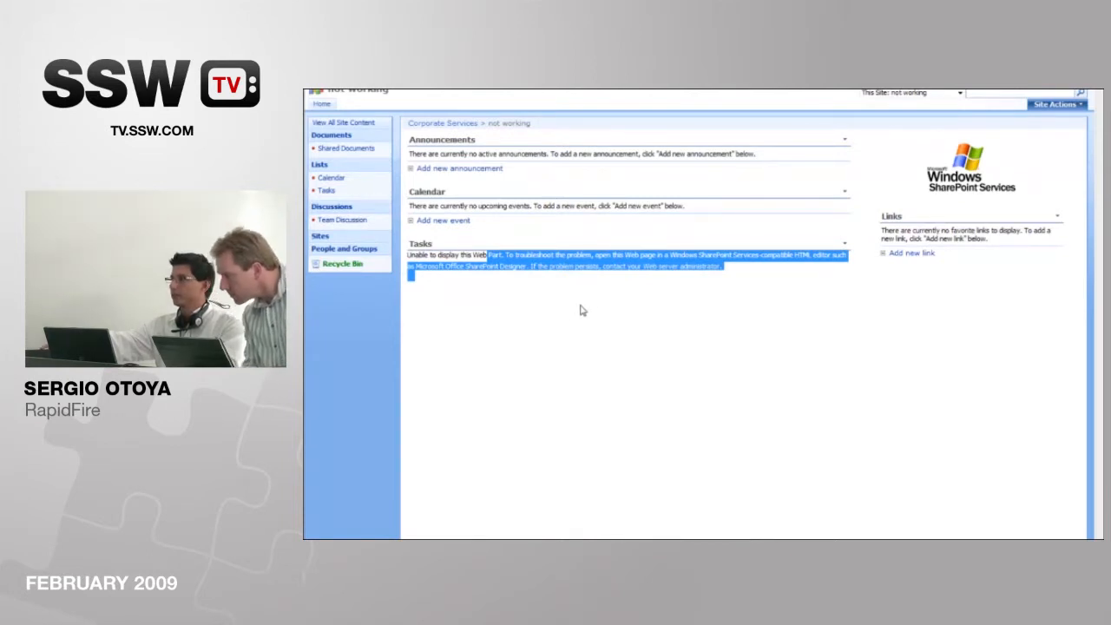
{"action": "left_click", "coordinate": [631, 365]}
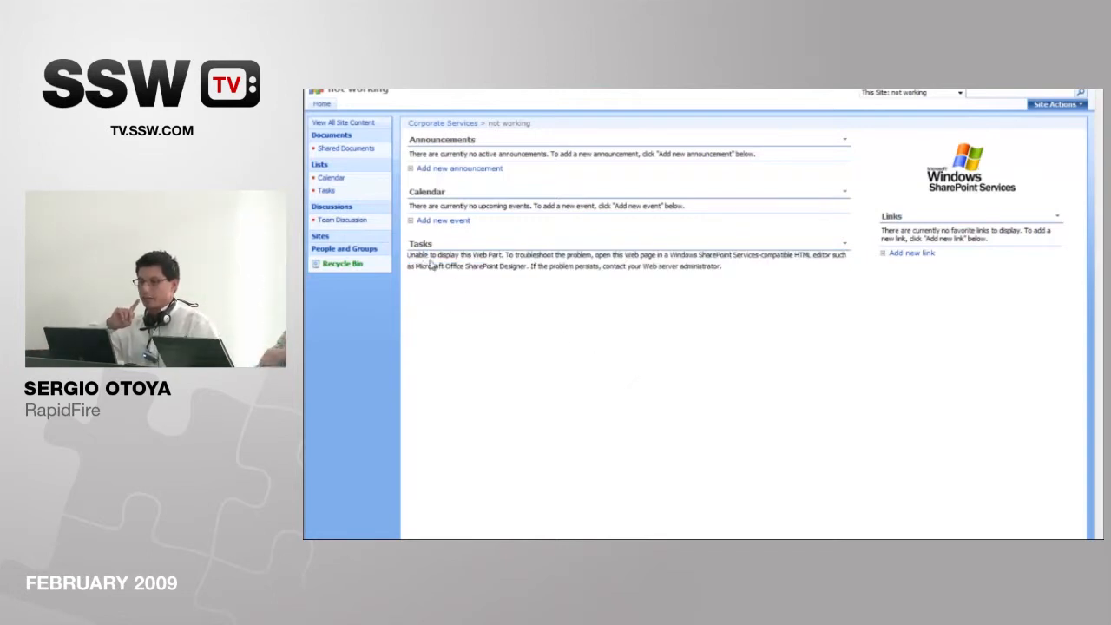
{"action": "left_click_drag", "start_coordinate": [408, 254], "coordinate": [577, 279]}
{"action": "left_click", "coordinate": [599, 335]}
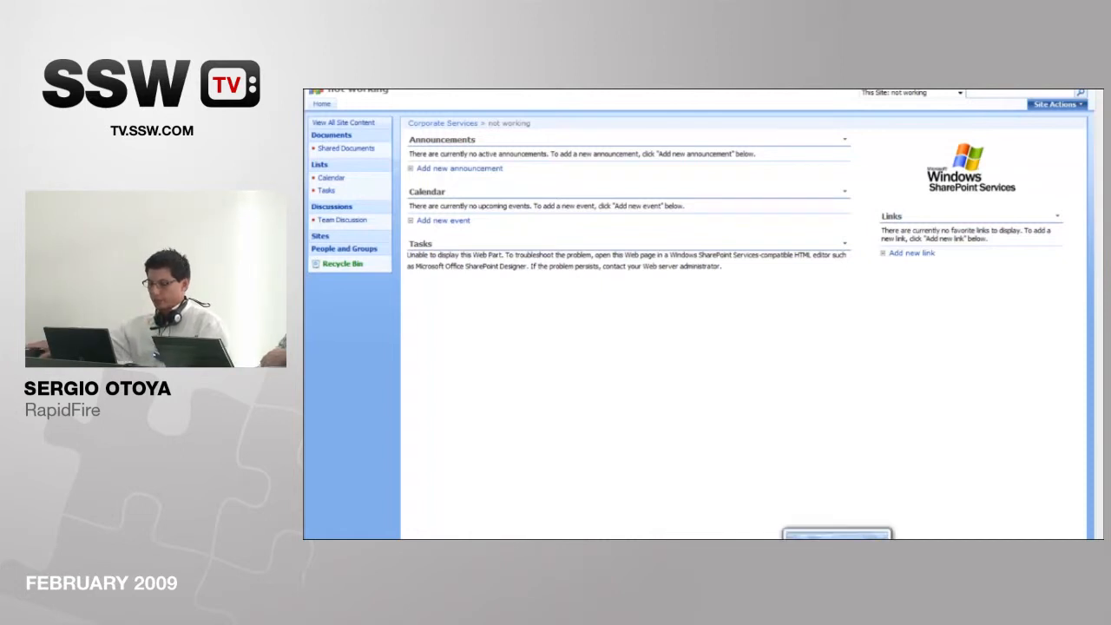
Step: Switch to PowerPoint, view the 'Configure Relative List Dataview' slide and highlight the term DataFormParameter
{"action": "left_click", "coordinate": [837, 534]}
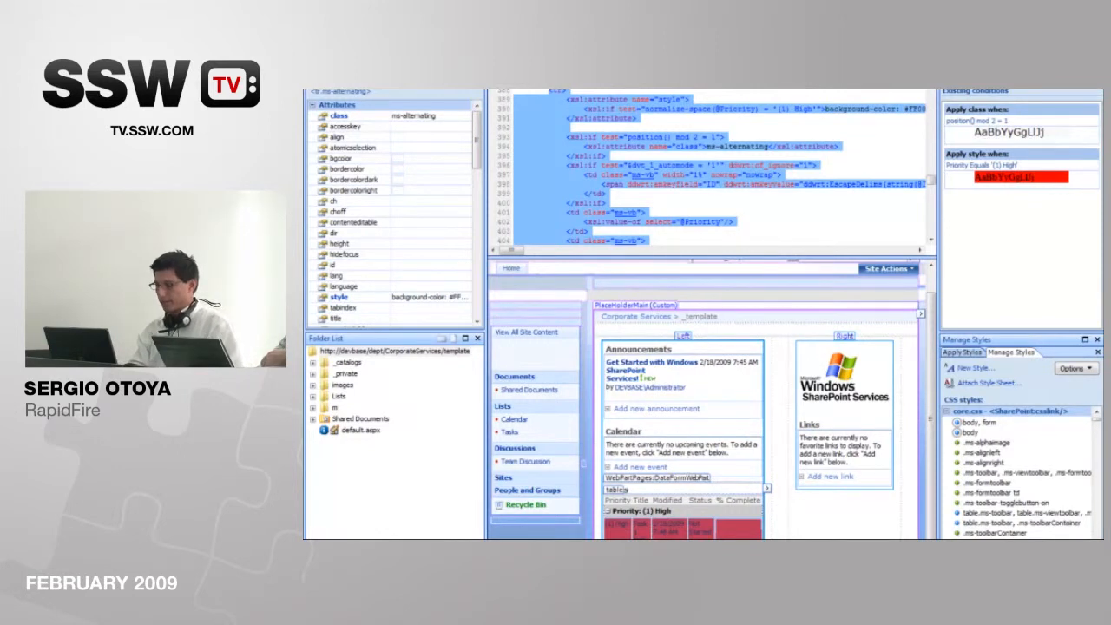
{"action": "key", "text": "alt+Tab"}
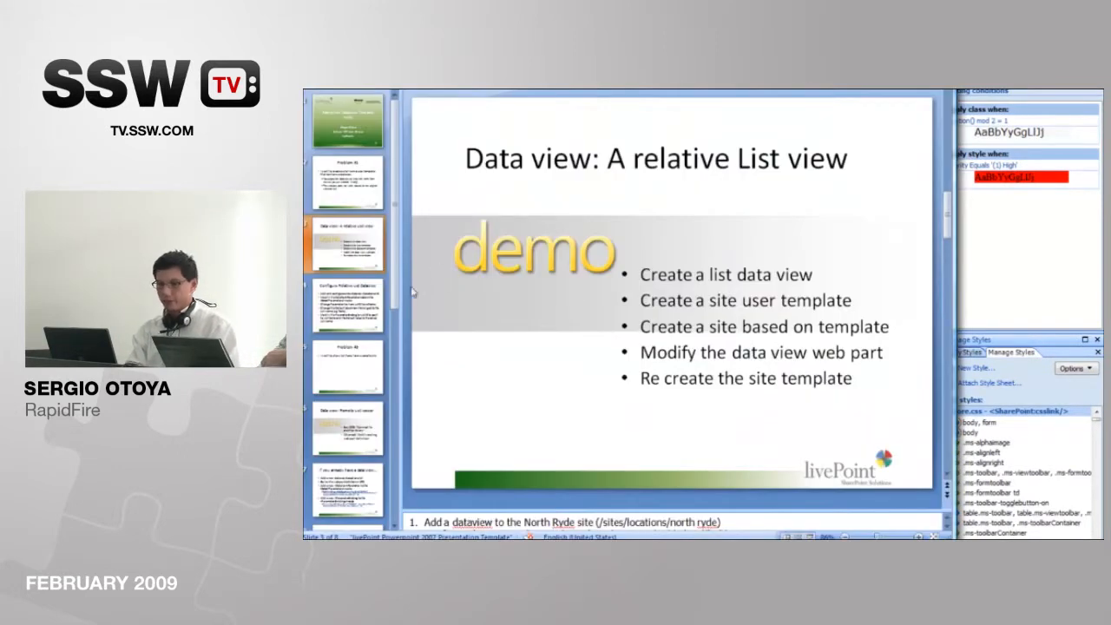
{"action": "left_click", "coordinate": [351, 304]}
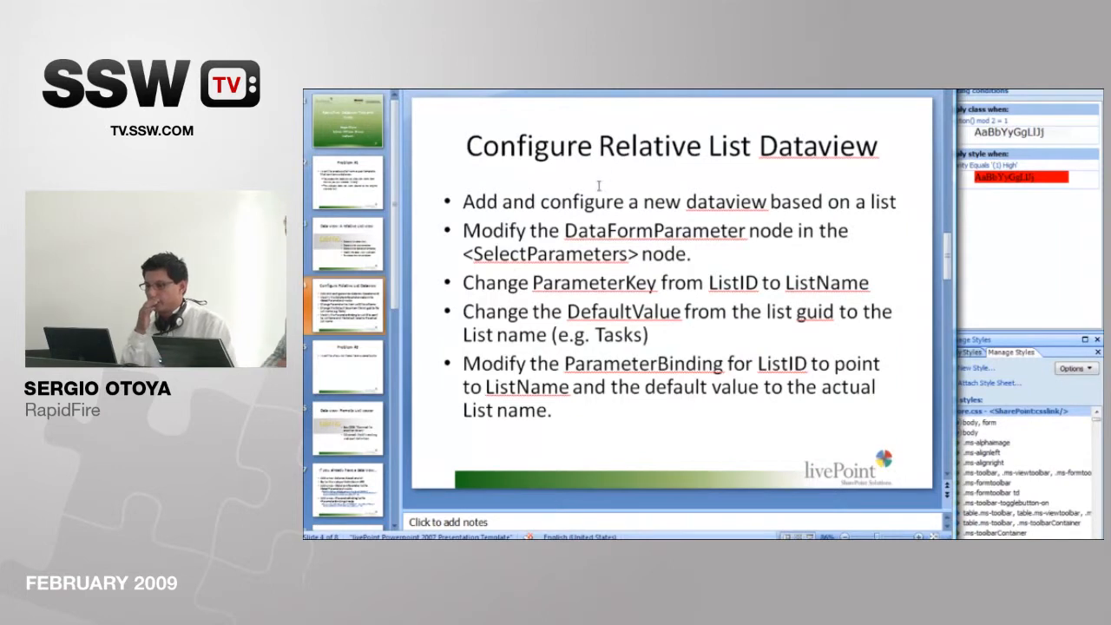
{"action": "double_click", "coordinate": [594, 227]}
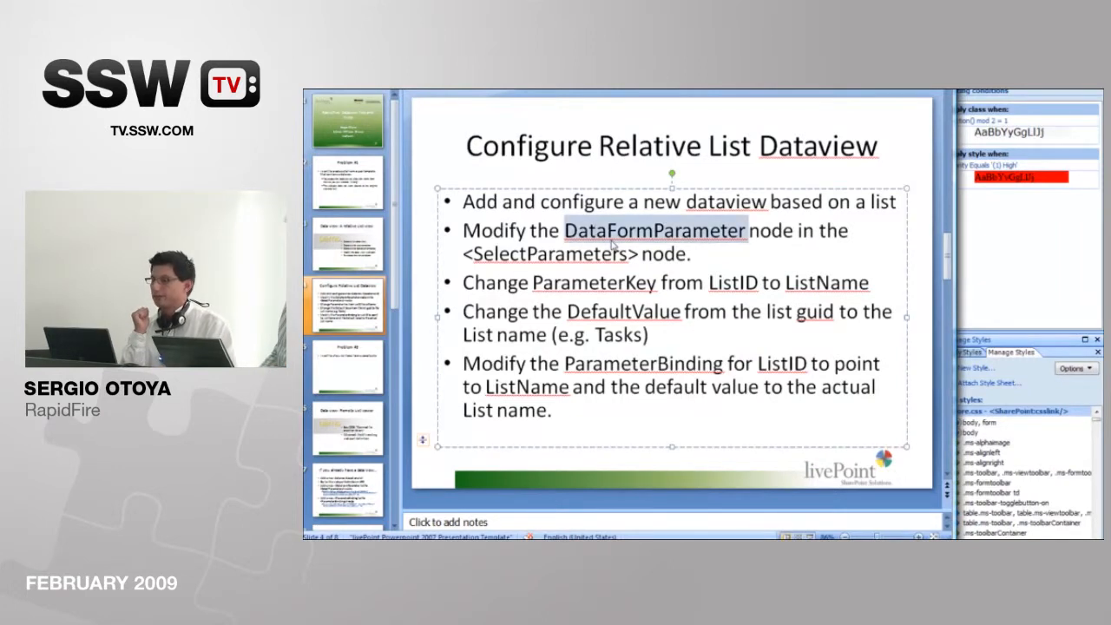
Step: Switch to SharePoint Designer and find 'dataformparameter' in the home page's source code, starting from the beginning of the file
{"action": "key", "text": "alt+Tab"}
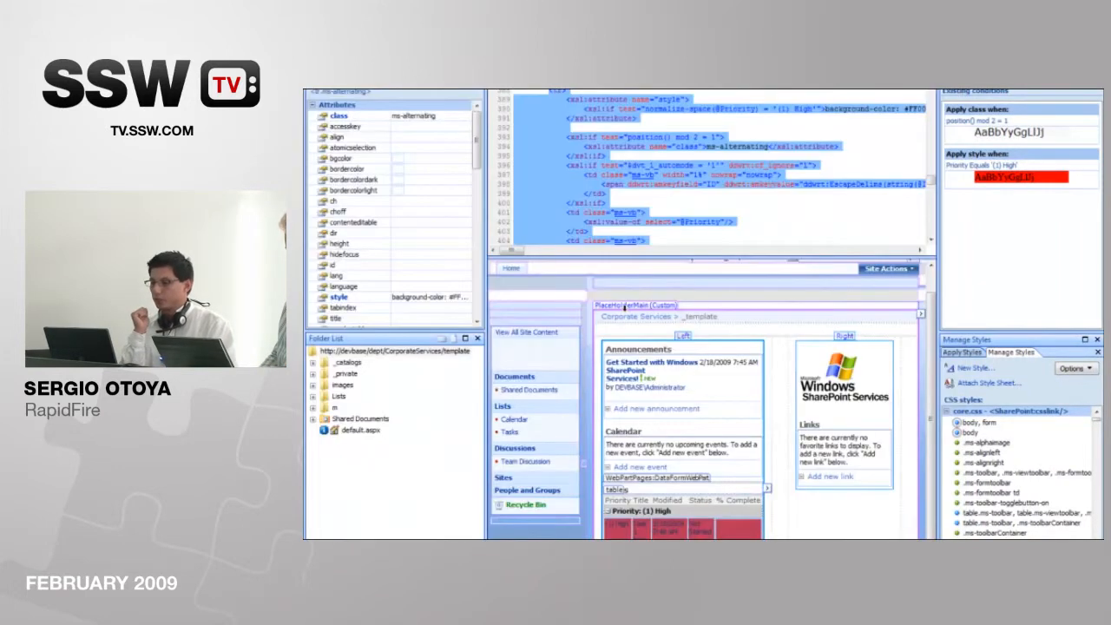
{"action": "left_click", "coordinate": [666, 512]}
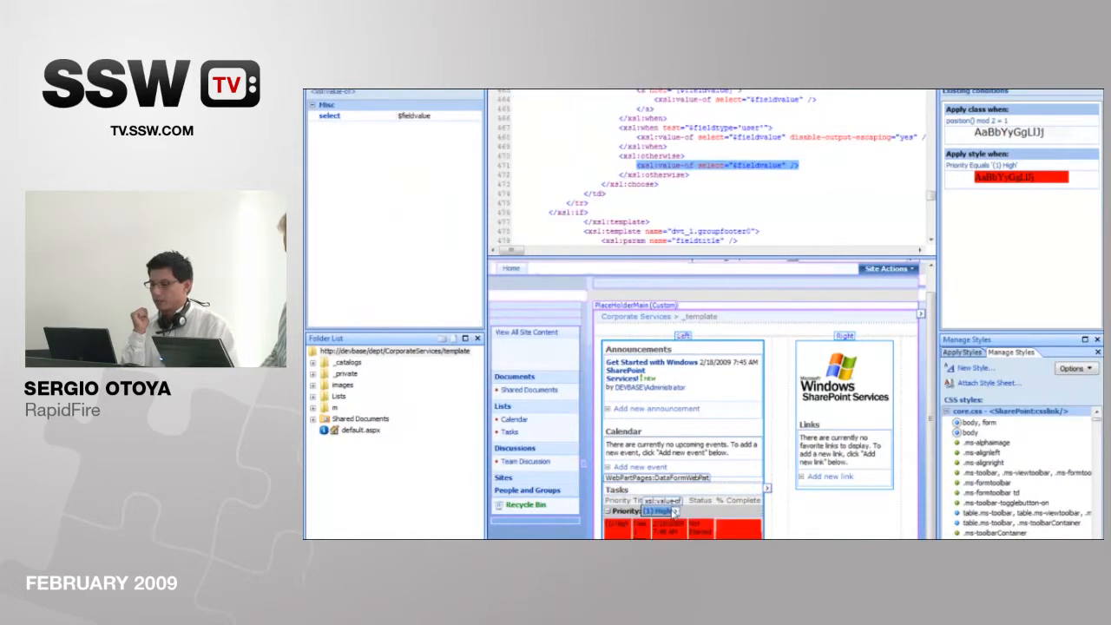
{"action": "left_click", "coordinate": [666, 497]}
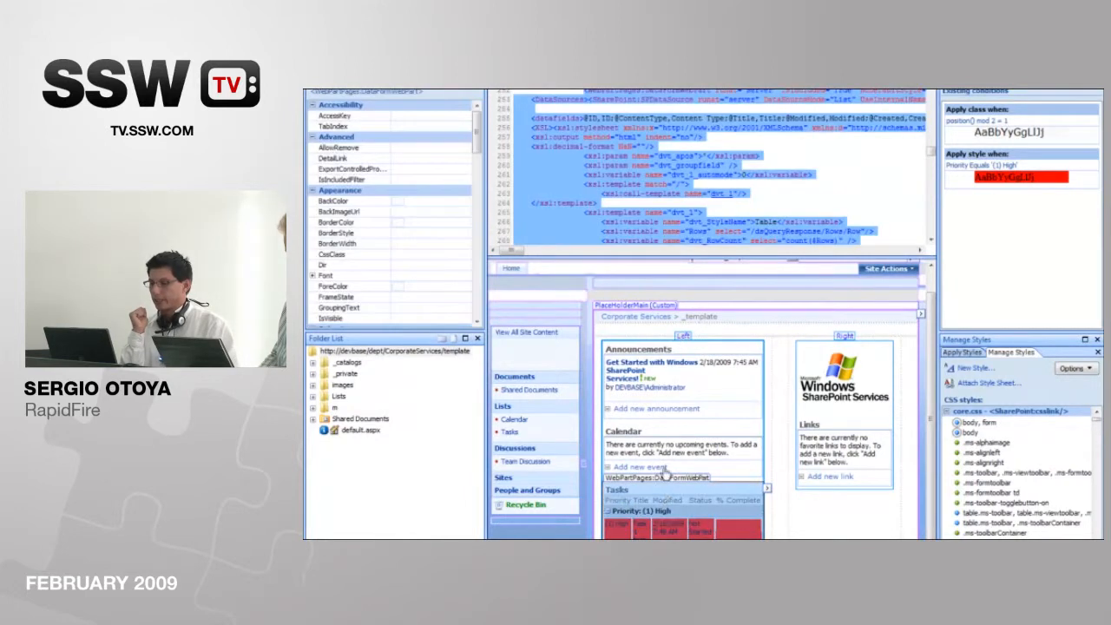
{"action": "left_click", "coordinate": [613, 148]}
{"action": "key", "text": "ctrl+Home"}
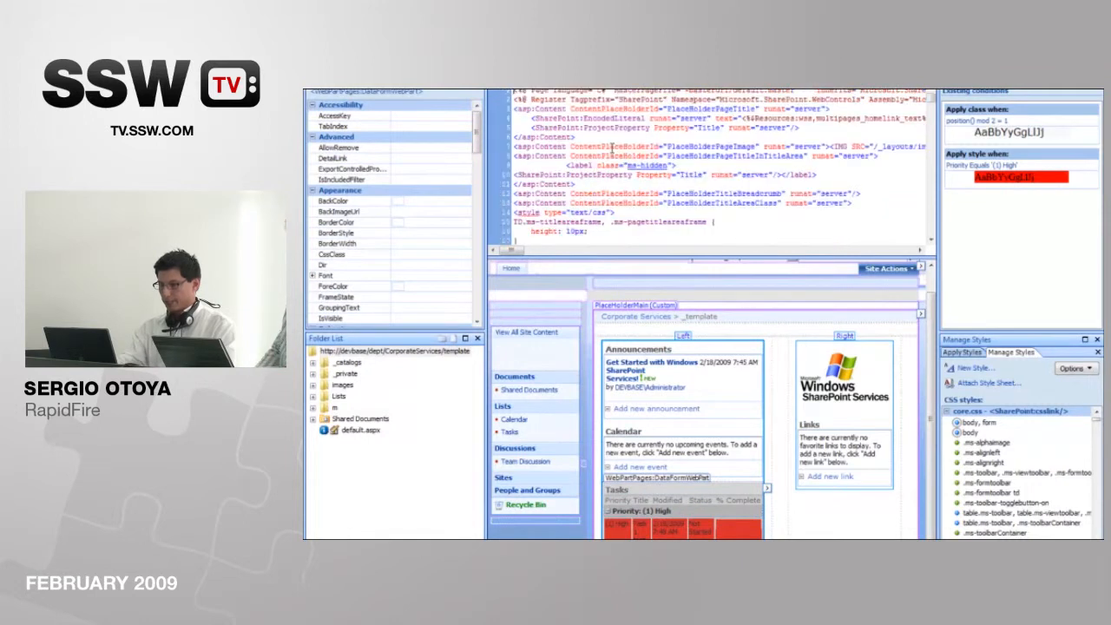
{"action": "key", "text": "ctrl+f"}
{"action": "type", "text": "dataf"}
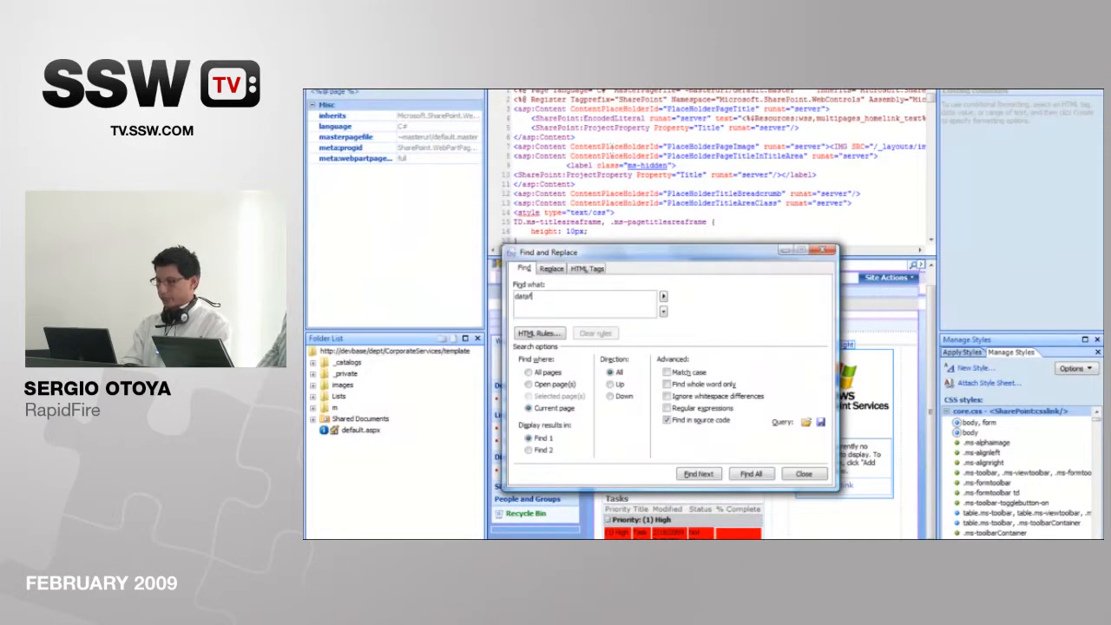
{"action": "type", "text": "ormparameter"}
{"action": "key", "text": "Return"}
{"action": "left_click", "coordinate": [790, 478]}
{"action": "left_click", "coordinate": [788, 163]}
{"action": "key", "text": "Return"}
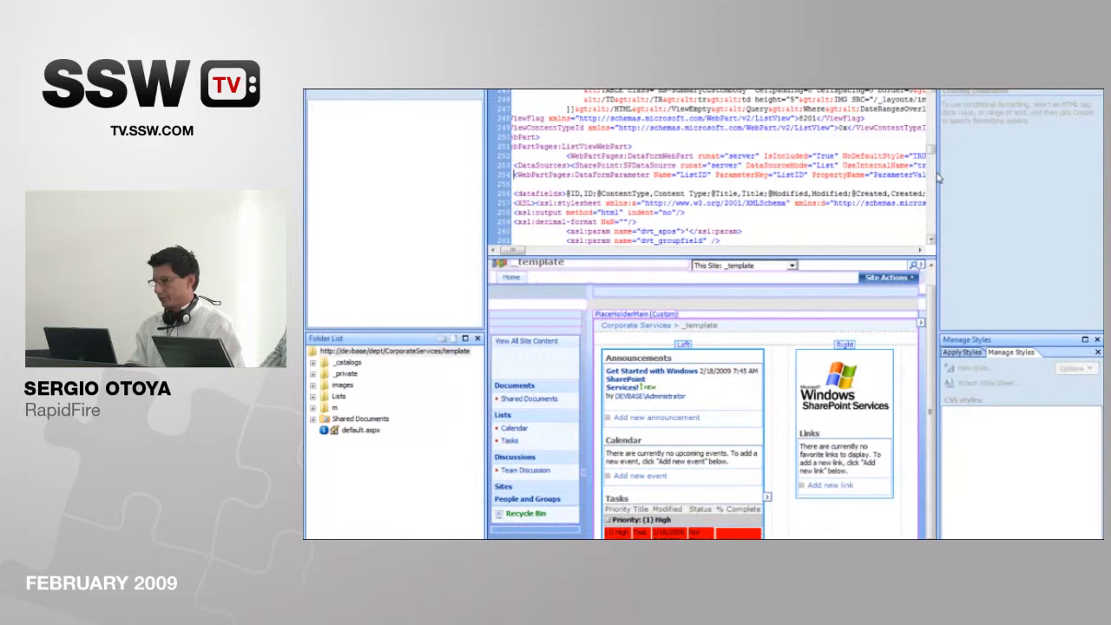
Step: Widen the code and design area by narrowing the side panes, and inspect the DataFormParameter's attributes and DefaultValue GUID
{"action": "left_click_drag", "start_coordinate": [938, 177], "coordinate": [1050, 177]}
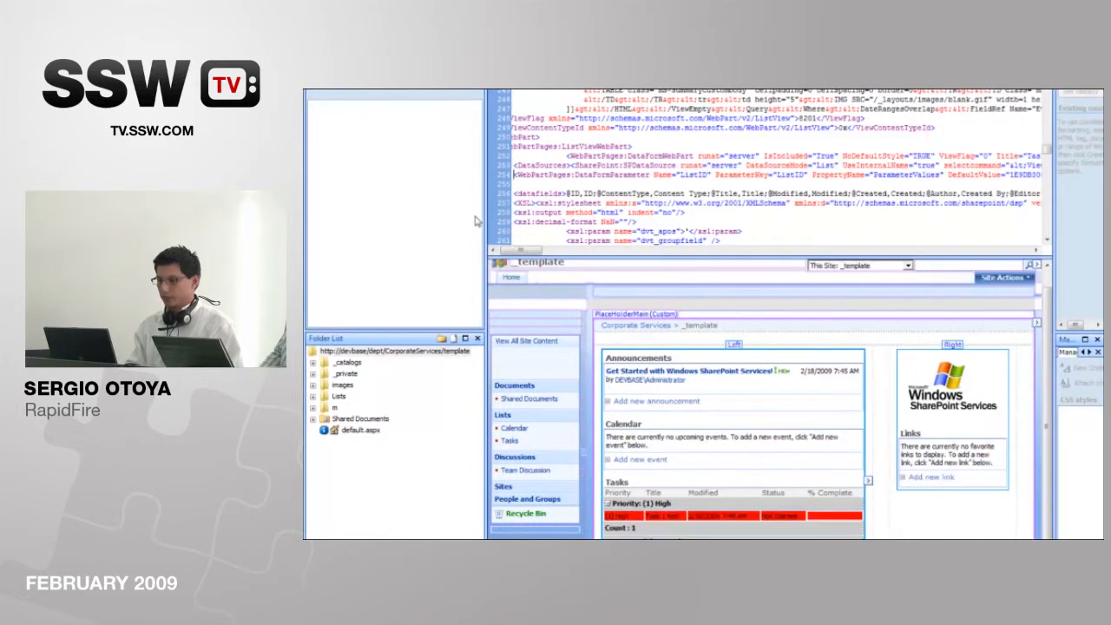
{"action": "left_click_drag", "start_coordinate": [483, 219], "coordinate": [362, 214]}
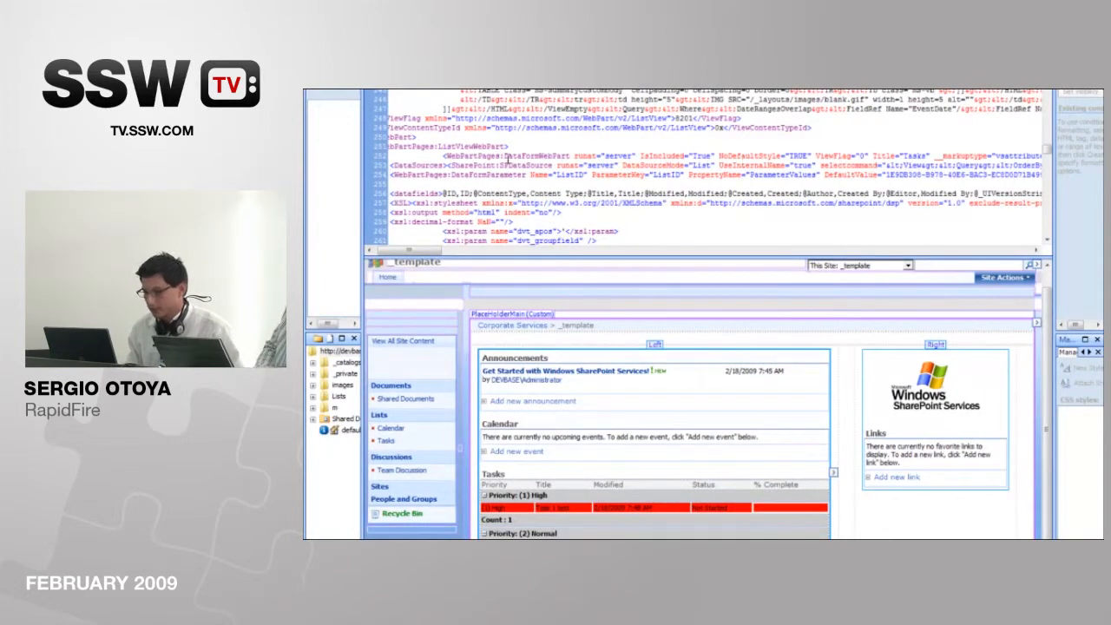
{"action": "left_click", "coordinate": [525, 174]}
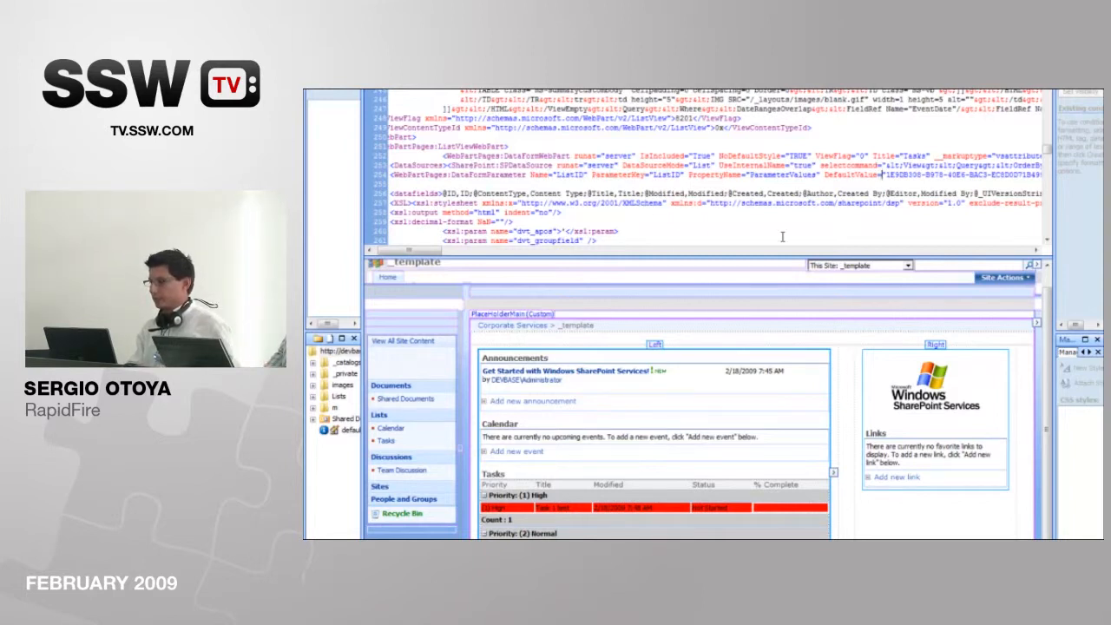
{"action": "left_click_drag", "start_coordinate": [1003, 175], "coordinate": [894, 175]}
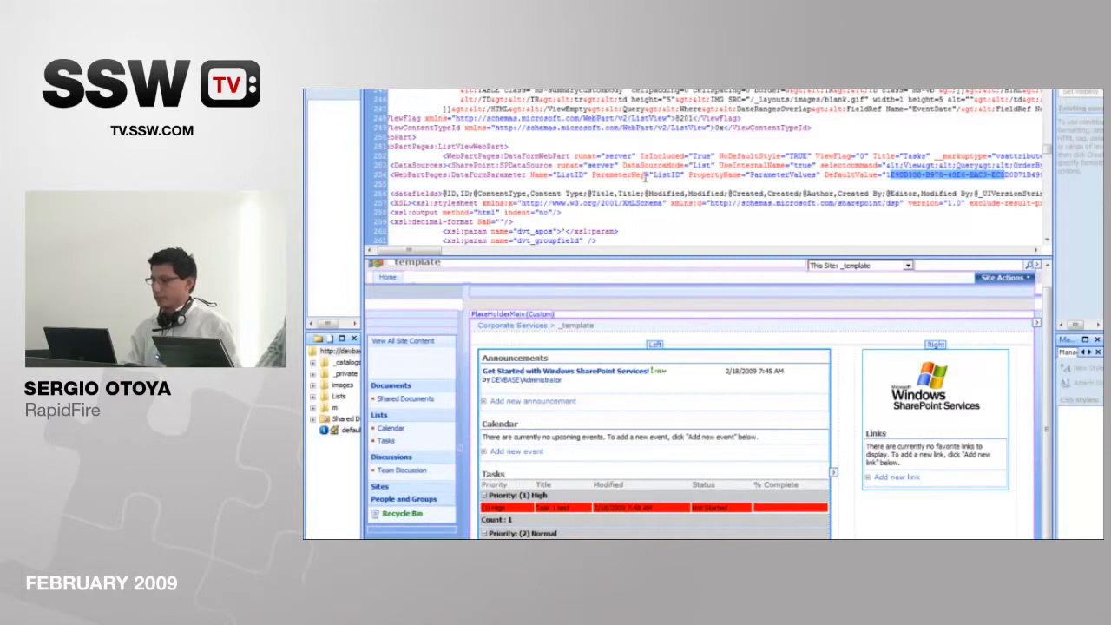
Step: Set both the Name and ParameterKey attributes of the DataFormParameter node to ListName
{"action": "double_click", "coordinate": [570, 175]}
{"action": "type", "text": "ListName"}
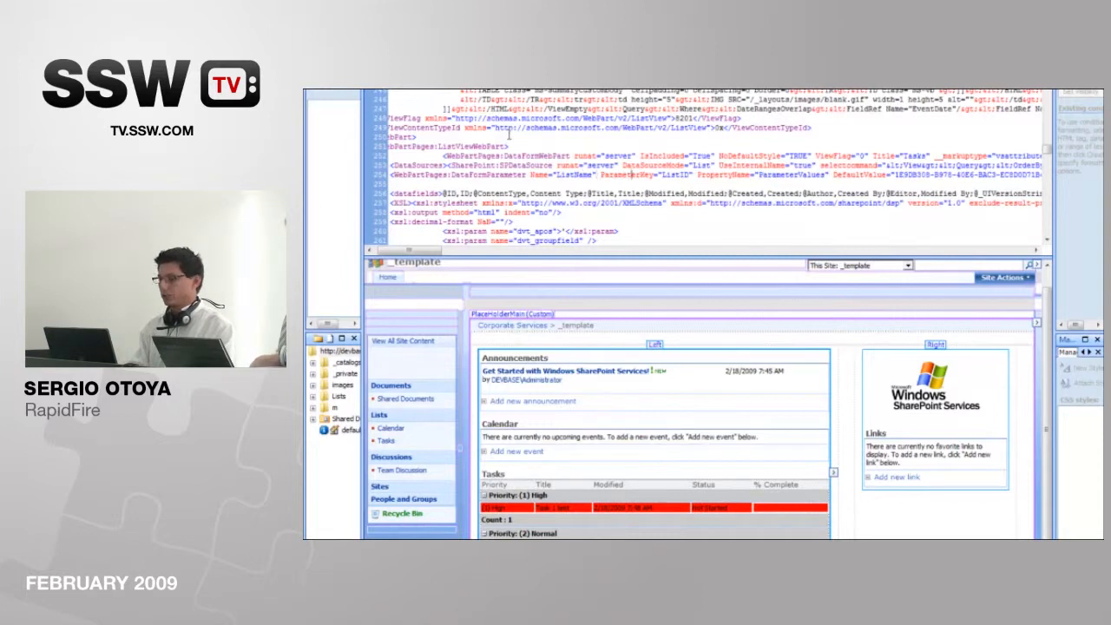
{"action": "key", "text": "BackSpace"}
{"action": "key", "text": "BackSpace"}
{"action": "type", "text": "Name"}
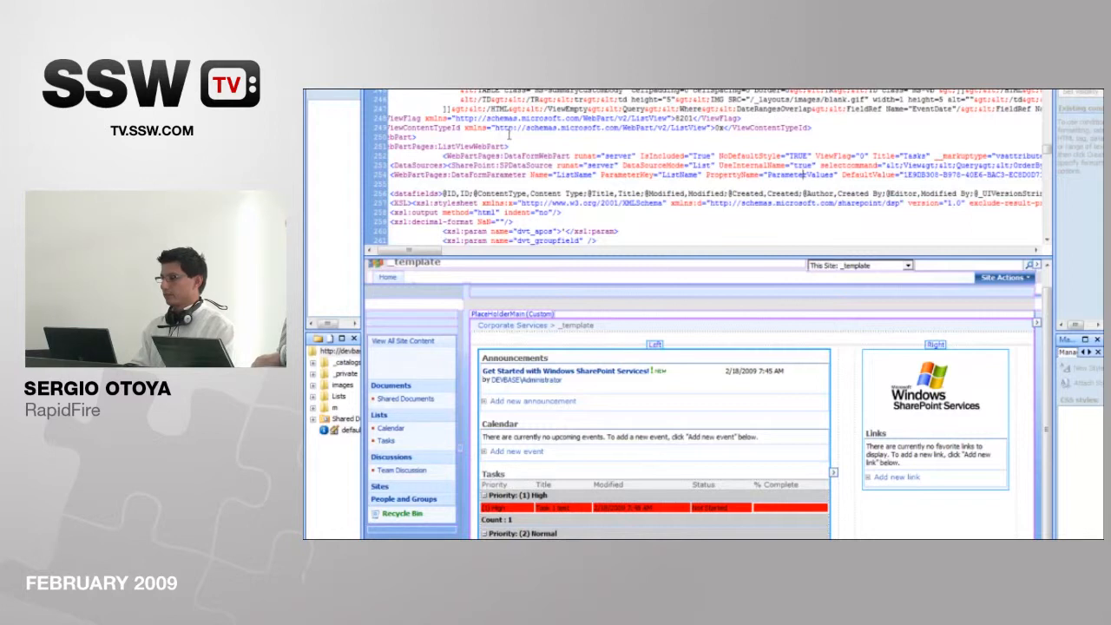
Step: Replace the list GUID in the DataFormParameter's DefaultValue attribute with Tasks
{"action": "key", "text": "Delete"}
{"action": "key", "text": "Delete"}
{"action": "key", "text": "Delete"}
{"action": "key", "text": "Delete"}
{"action": "key", "text": "Delete"}
{"action": "key", "text": "Delete"}
{"action": "key", "text": "Delete"}
{"action": "key", "text": "Delete"}
{"action": "key", "text": "Delete"}
{"action": "key", "text": "Delete"}
{"action": "key", "text": "Delete"}
{"action": "key", "text": "Delete"}
{"action": "key", "text": "Delete"}
{"action": "key", "text": "Delete"}
{"action": "key", "text": "Delete"}
{"action": "key", "text": "Delete"}
{"action": "key", "text": "Delete"}
{"action": "key", "text": "Delete"}
{"action": "key", "text": "Delete"}
{"action": "key", "text": "Delete"}
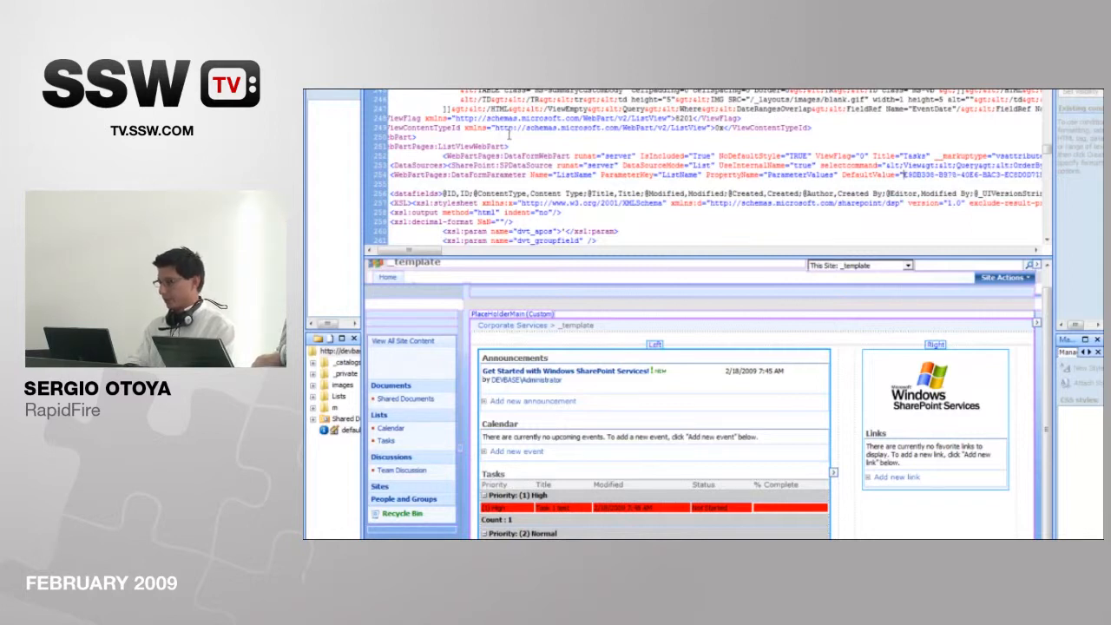
{"action": "key", "text": "Delete"}
{"action": "key", "text": "Delete"}
{"action": "key", "text": "Delete"}
{"action": "key", "text": "Delete"}
{"action": "key", "text": "Delete"}
{"action": "key", "text": "Delete"}
{"action": "key", "text": "Delete"}
{"action": "key", "text": "Delete"}
{"action": "key", "text": "Delete"}
{"action": "key", "text": "Delete"}
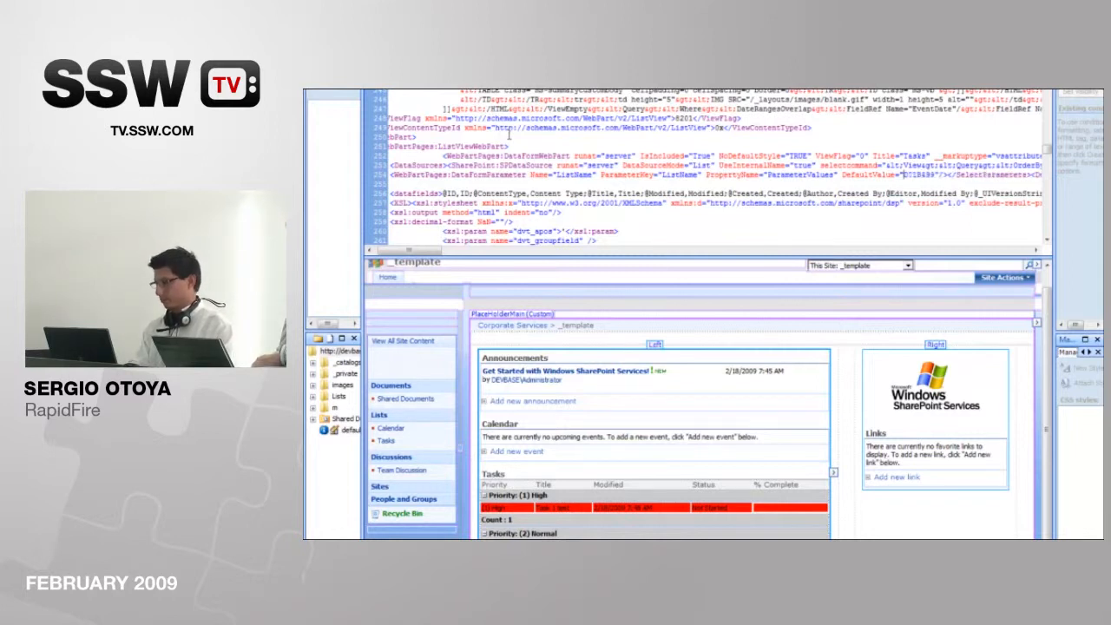
{"action": "type", "text": "Tasks"}
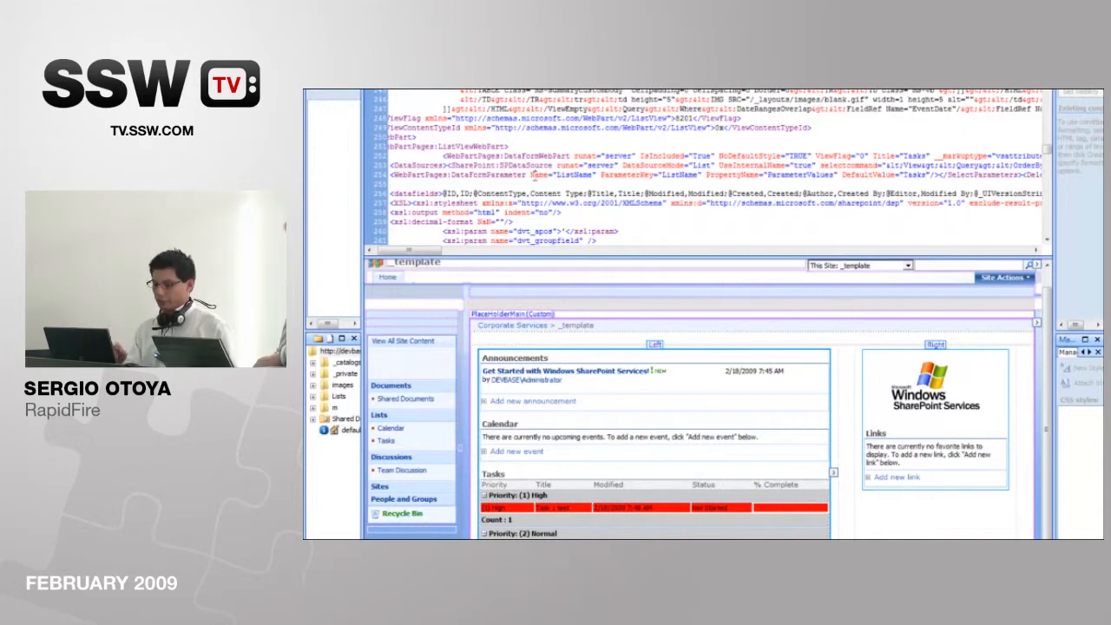
Step: Search the page's source code for 'parameterbinding' to locate the Tasks data view's ParameterBindings block
{"action": "key", "text": "ctrl+f"}
{"action": "type", "text": "parameterbinging"}
{"action": "key", "text": "Return"}
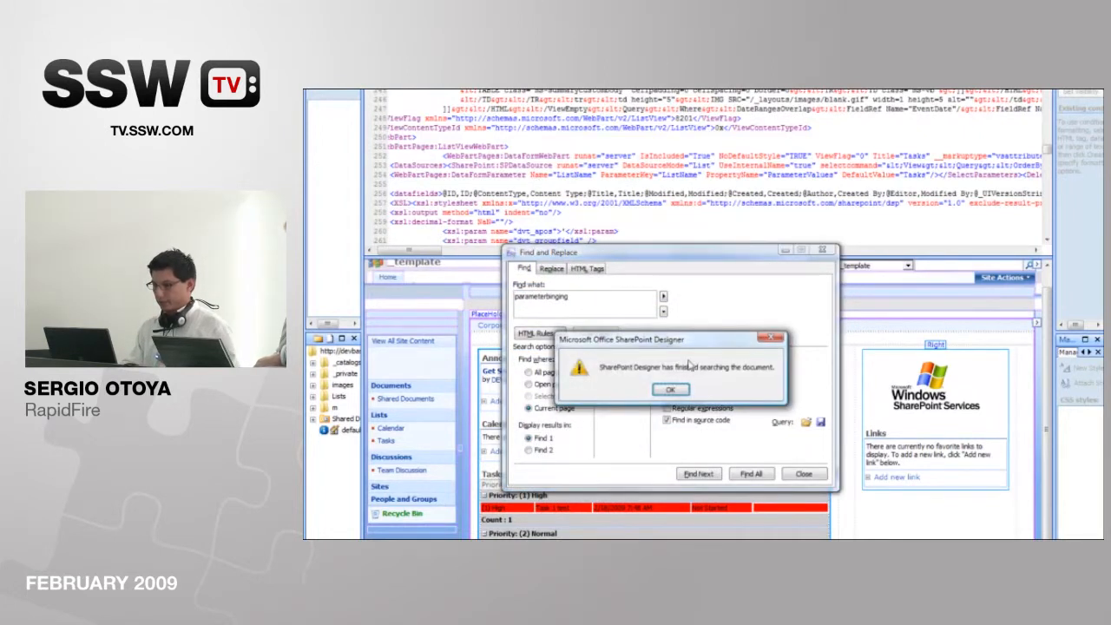
{"action": "left_click", "coordinate": [680, 388]}
{"action": "left_click", "coordinate": [518, 295]}
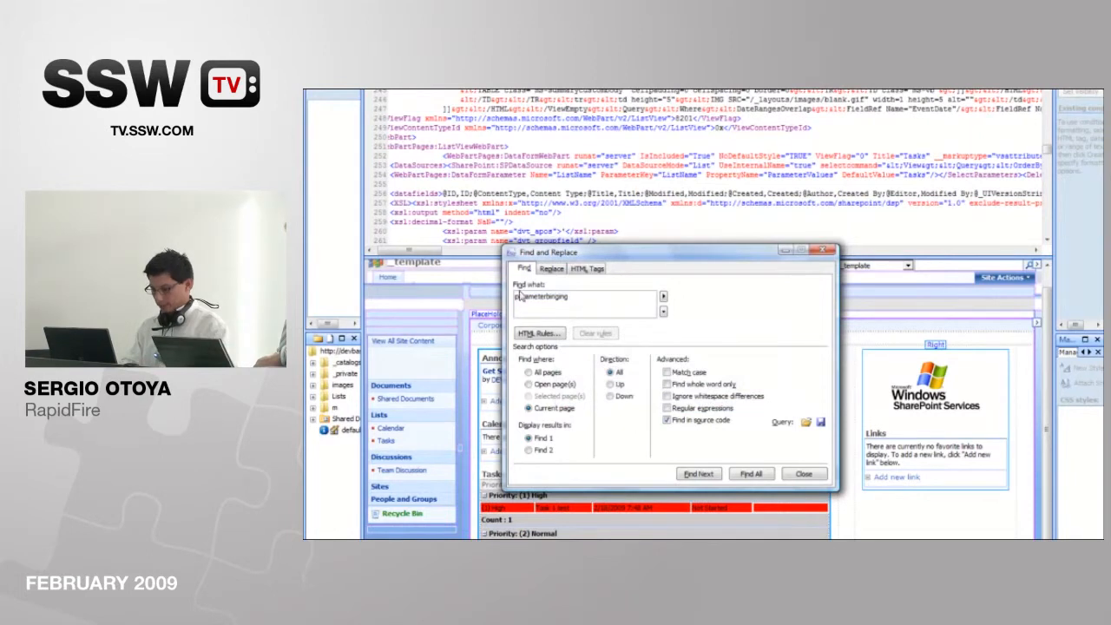
{"action": "key", "text": "BackSpace"}
{"action": "type", "text": "d"}
{"action": "key", "text": "Return"}
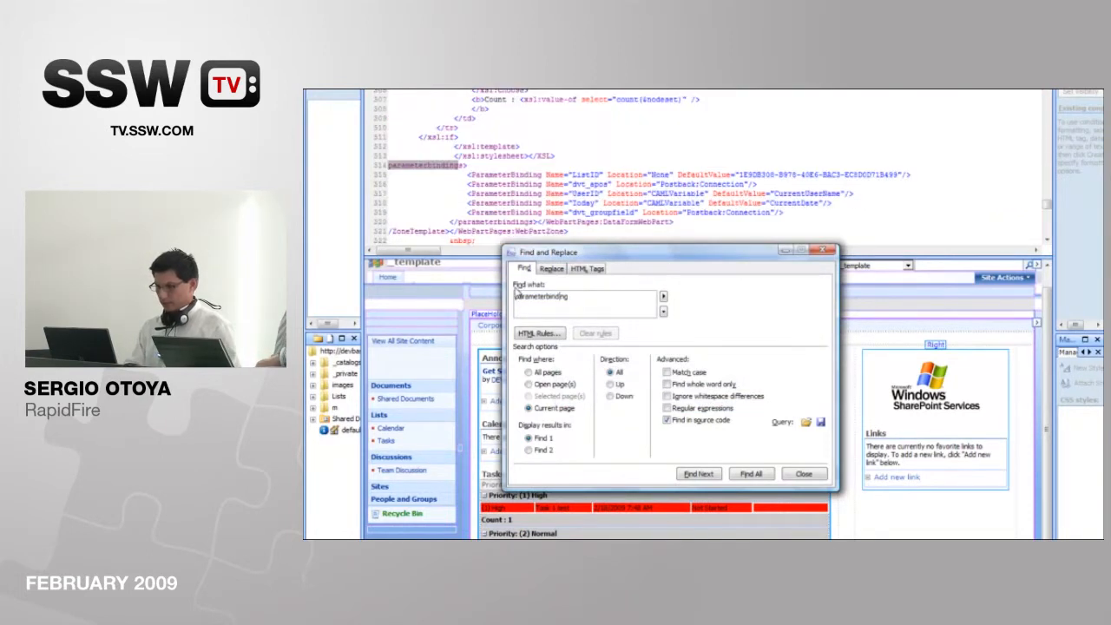
Step: Change the Name attribute of the ListID ParameterBinding node to ListName
{"action": "left_click", "coordinate": [608, 172]}
{"action": "key", "text": "BackSpace"}
{"action": "key", "text": "BackSpace"}
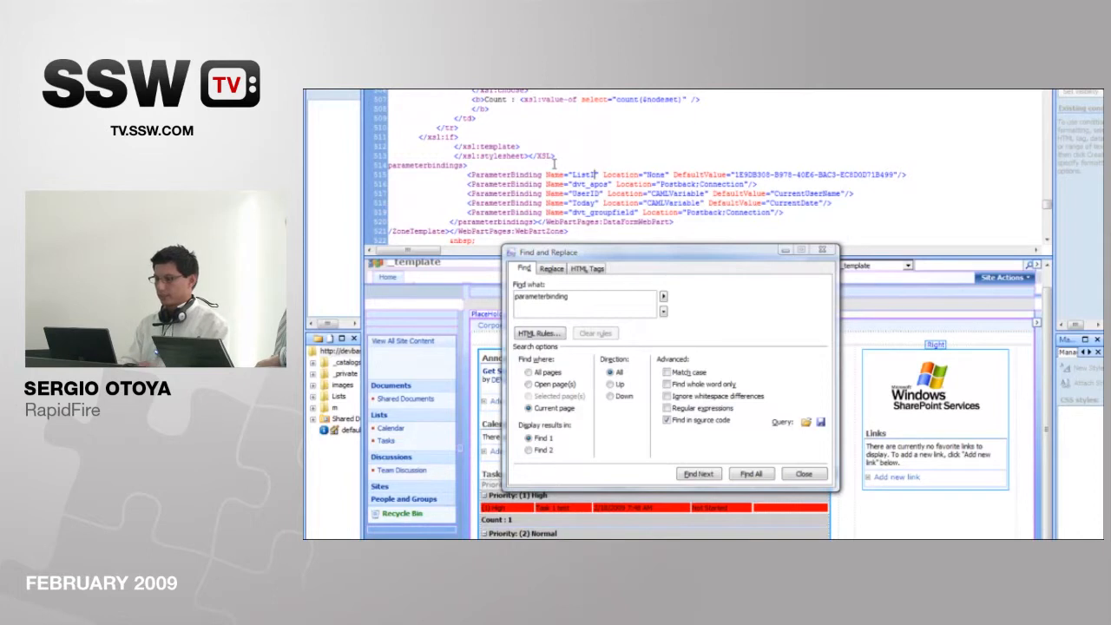
{"action": "type", "text": "Name"}
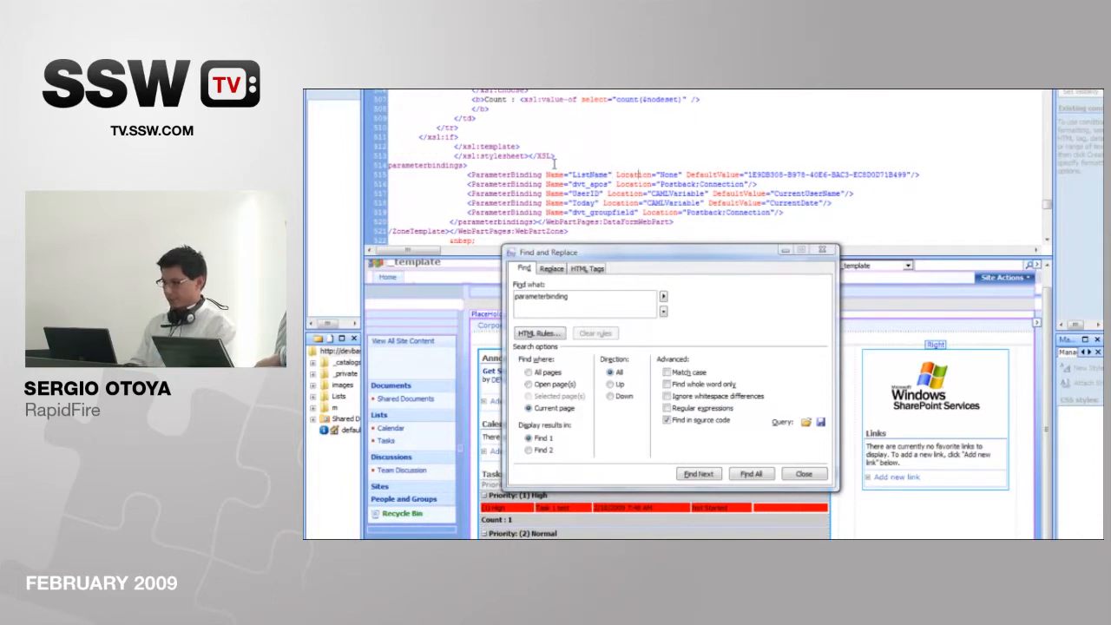
Step: Replace the list GUID in the ListName ParameterBinding's DefaultValue attribute with Tasks and dismiss the search dialog
{"action": "key", "text": "Delete"}
{"action": "key", "text": "Delete"}
{"action": "key", "text": "Delete"}
{"action": "key", "text": "Delete"}
{"action": "key", "text": "Delete"}
{"action": "key", "text": "Delete"}
{"action": "key", "text": "Delete"}
{"action": "key", "text": "Delete"}
{"action": "key", "text": "Delete"}
{"action": "key", "text": "Delete"}
{"action": "key", "text": "Delete"}
{"action": "key", "text": "Delete"}
{"action": "key", "text": "Delete"}
{"action": "key", "text": "Delete"}
{"action": "key", "text": "Delete"}
{"action": "key", "text": "Delete"}
{"action": "key", "text": "Delete"}
{"action": "key", "text": "Delete"}
{"action": "key", "text": "Delete"}
{"action": "key", "text": "Delete"}
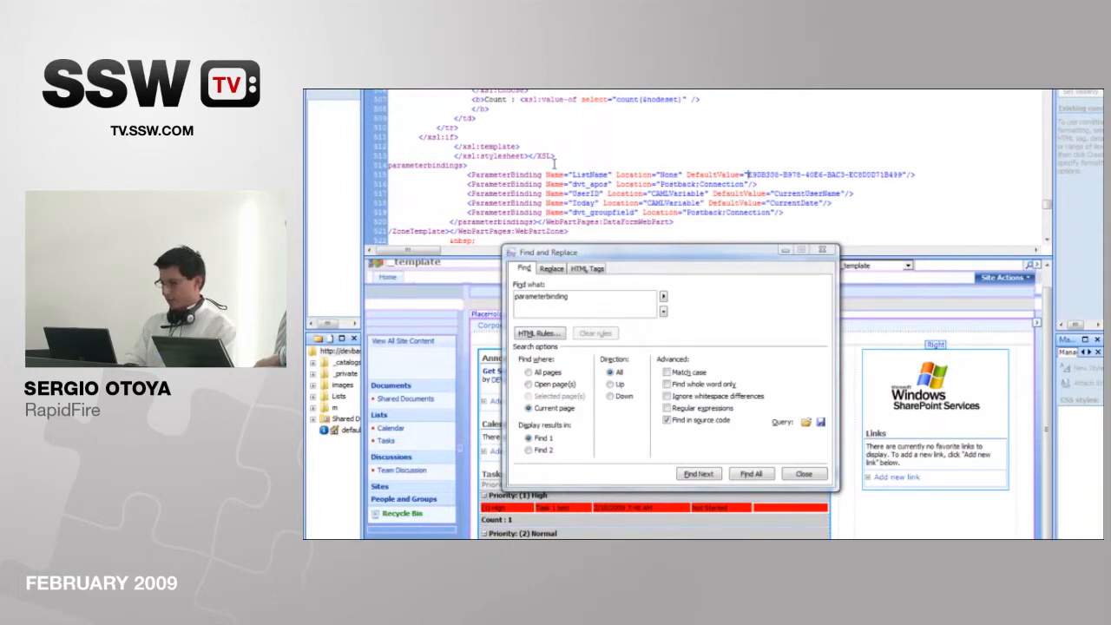
{"action": "key", "text": "Delete"}
{"action": "key", "text": "Delete"}
{"action": "key", "text": "Delete"}
{"action": "key", "text": "Delete"}
{"action": "key", "text": "Delete"}
{"action": "key", "text": "Delete"}
{"action": "key", "text": "Delete"}
{"action": "key", "text": "Delete"}
{"action": "key", "text": "Delete"}
{"action": "key", "text": "Delete"}
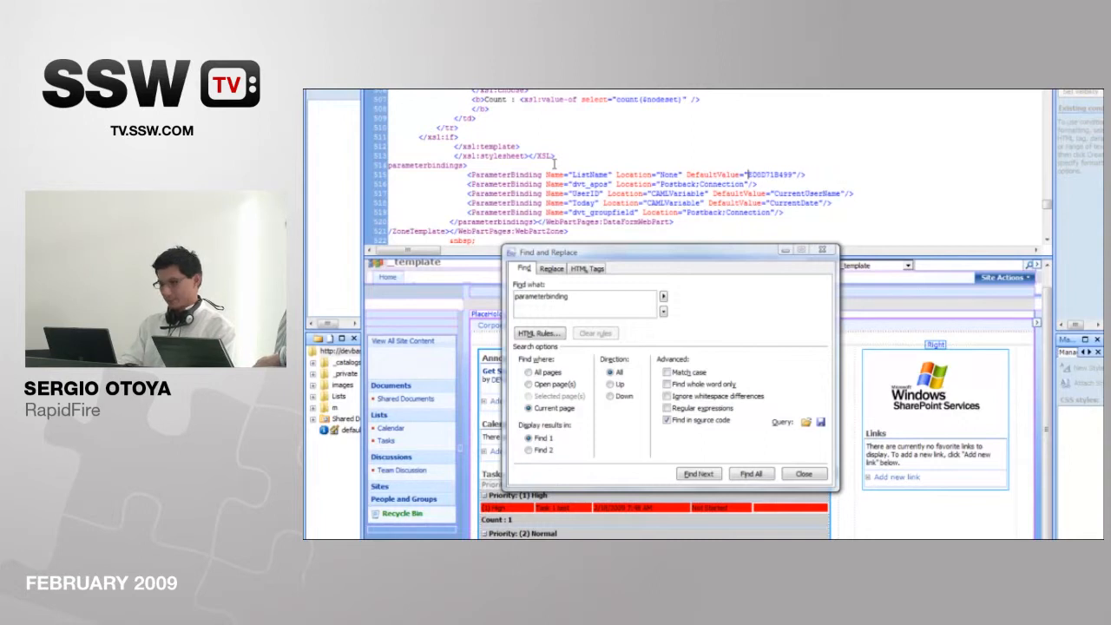
{"action": "type", "text": "Tasks"}
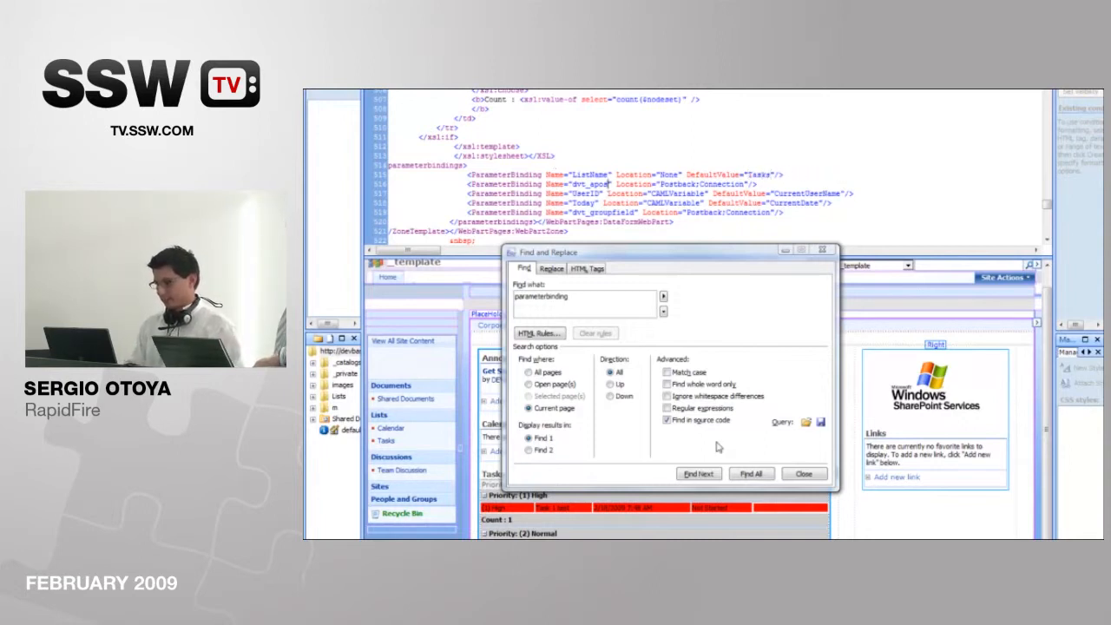
{"action": "left_click", "coordinate": [800, 474]}
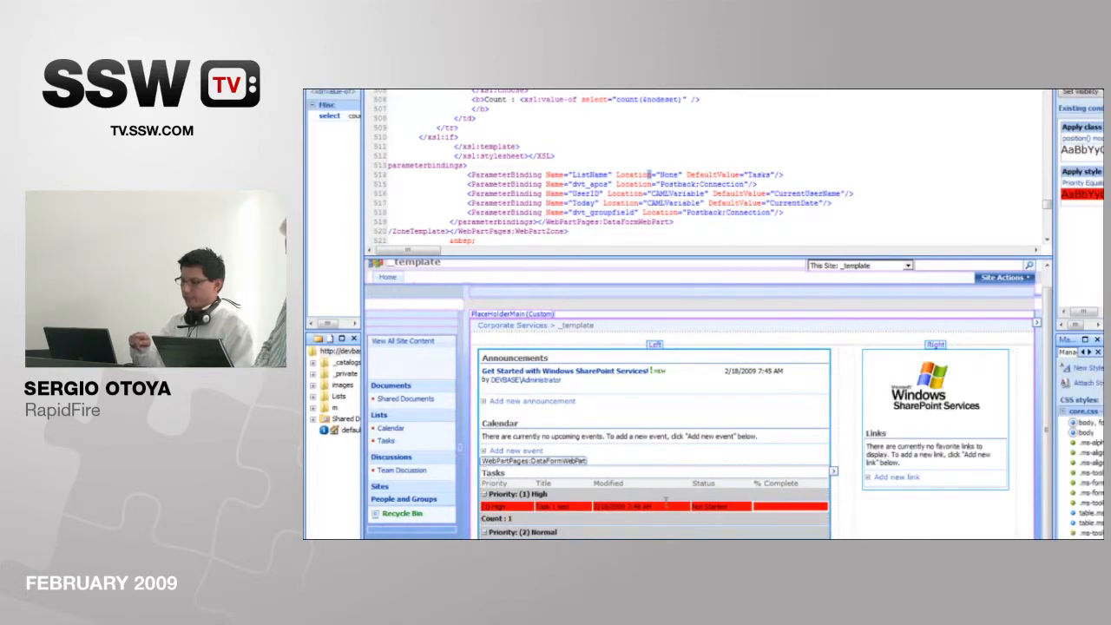
Step: Switch to the browser and open the home page of the _template site under Corporate Services
{"action": "left_click", "coordinate": [666, 501]}
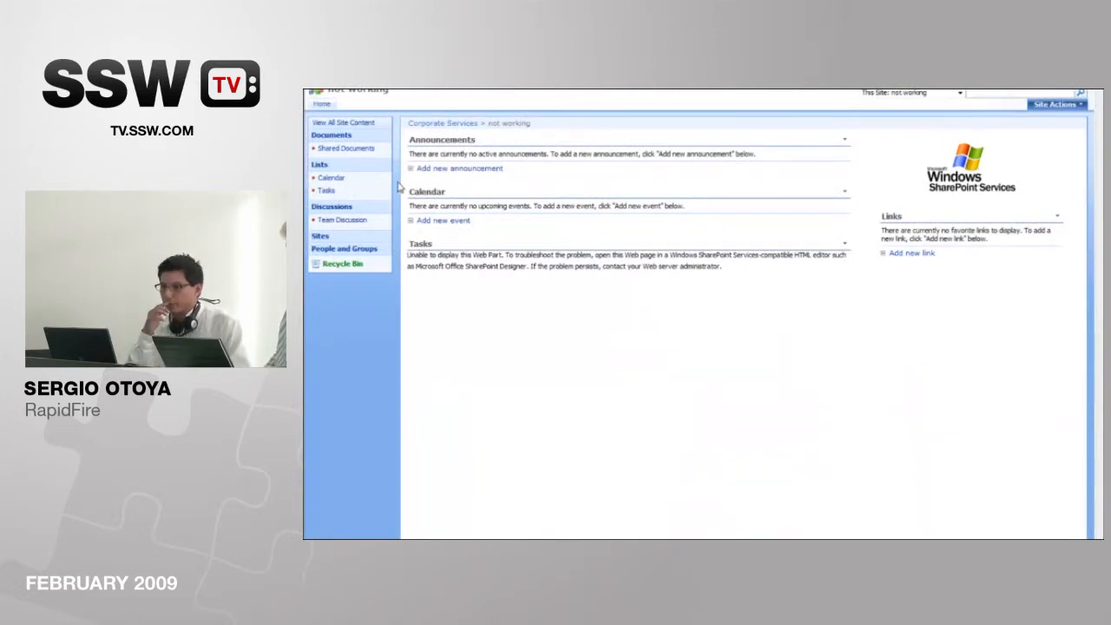
{"action": "left_click", "coordinate": [351, 146]}
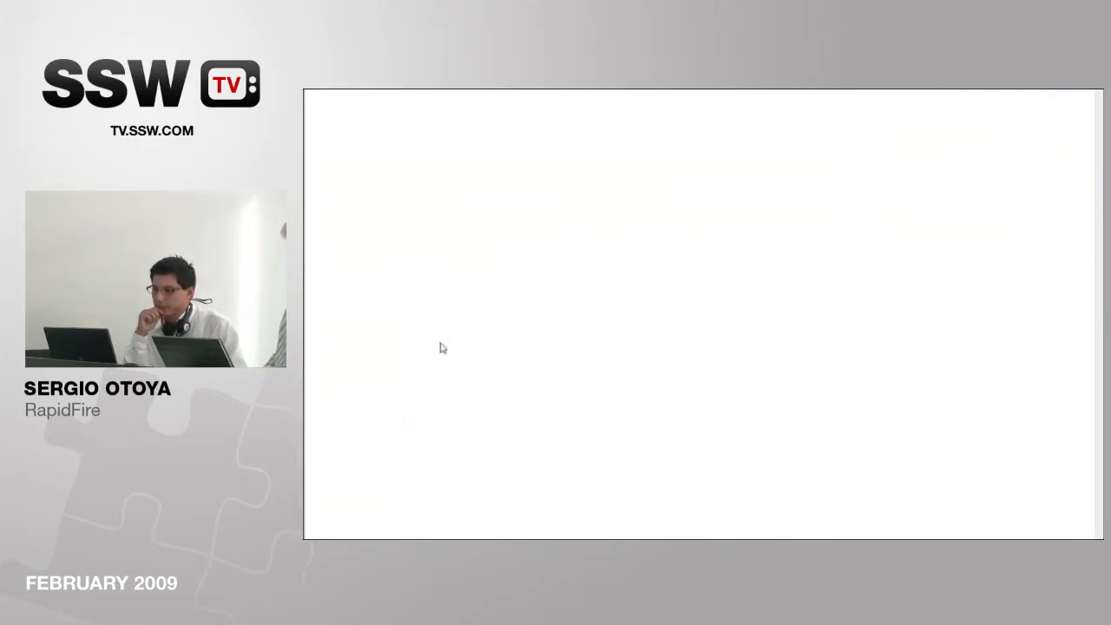
{"action": "left_click", "coordinate": [432, 354]}
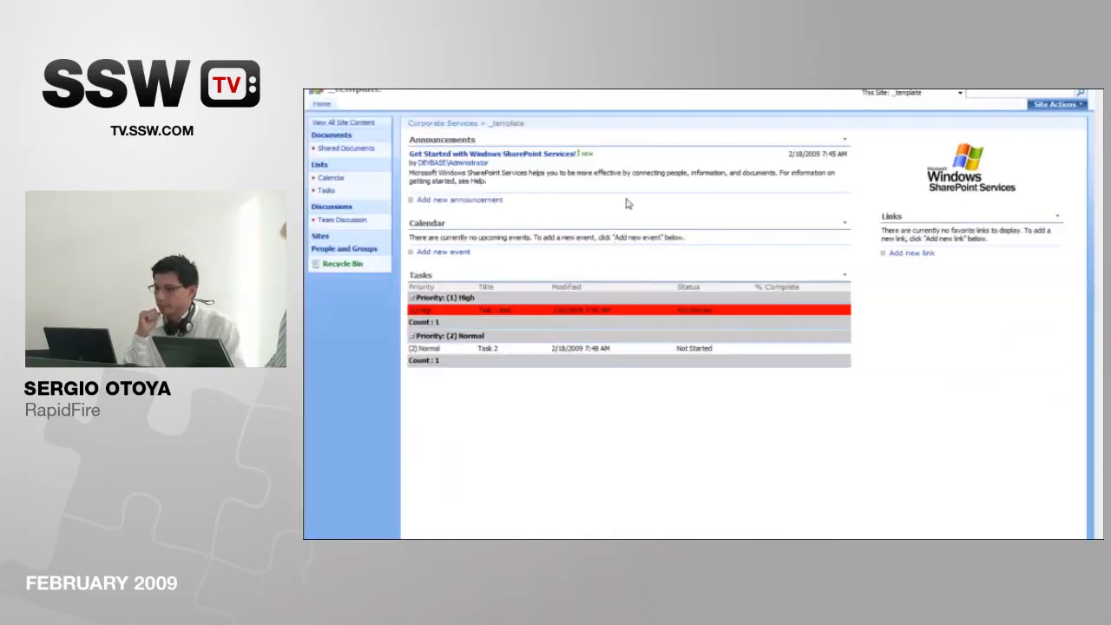
Step: Save the _template site as a template with file name 'this time working' and template name 'this works', without content
{"action": "left_click", "coordinate": [1055, 104]}
{"action": "left_click", "coordinate": [972, 181]}
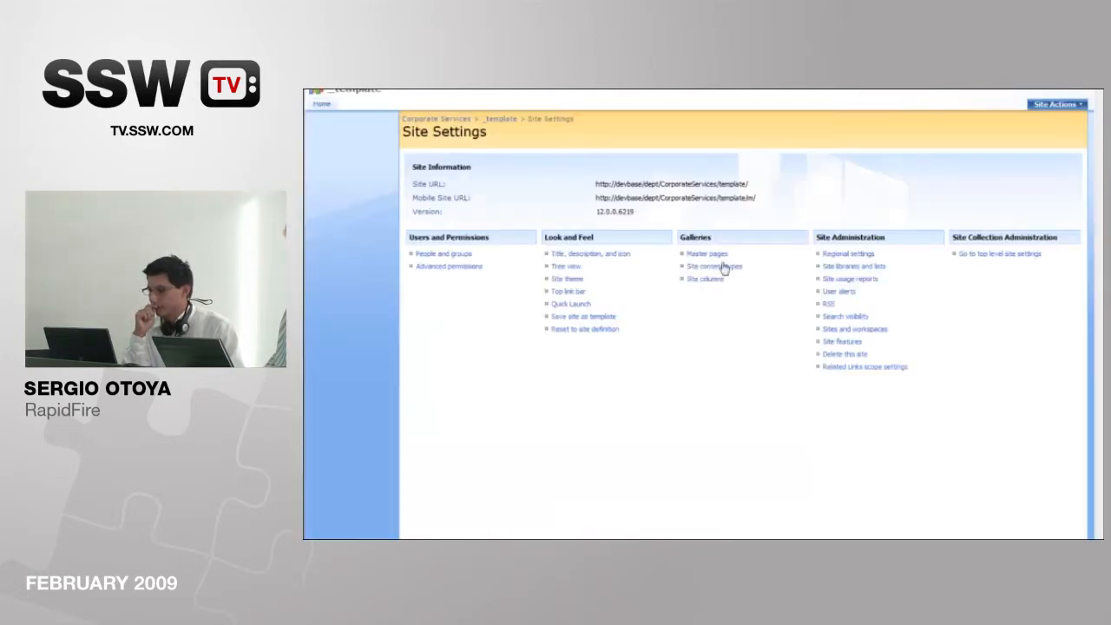
{"action": "left_click", "coordinate": [577, 317]}
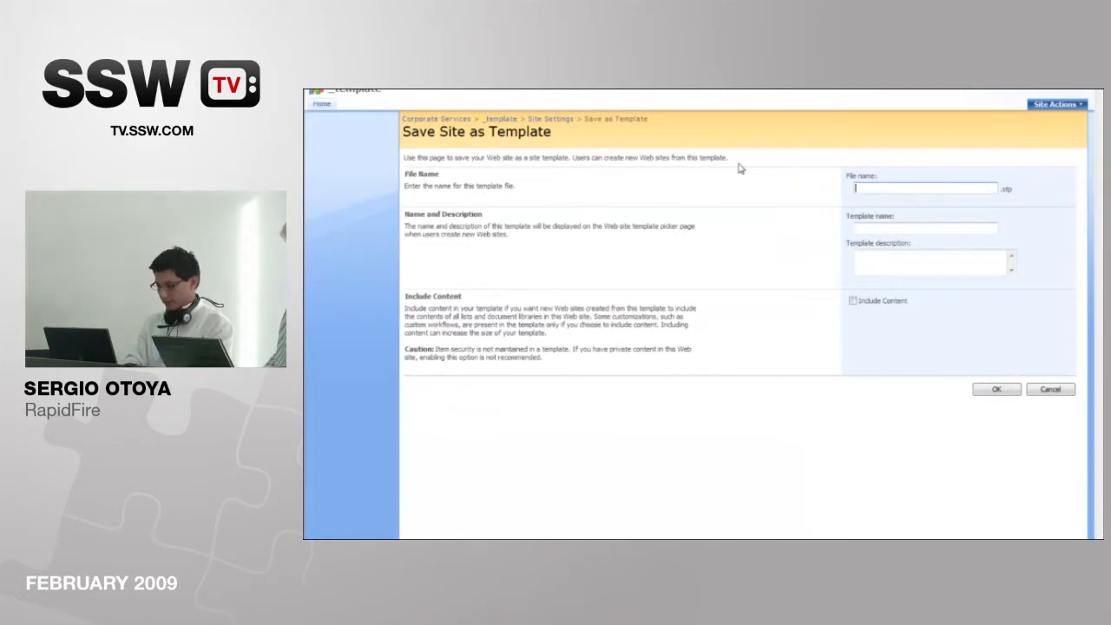
{"action": "key", "text": "Tab"}
{"action": "type", "text": "this works"}
{"action": "key", "text": "Tab"}
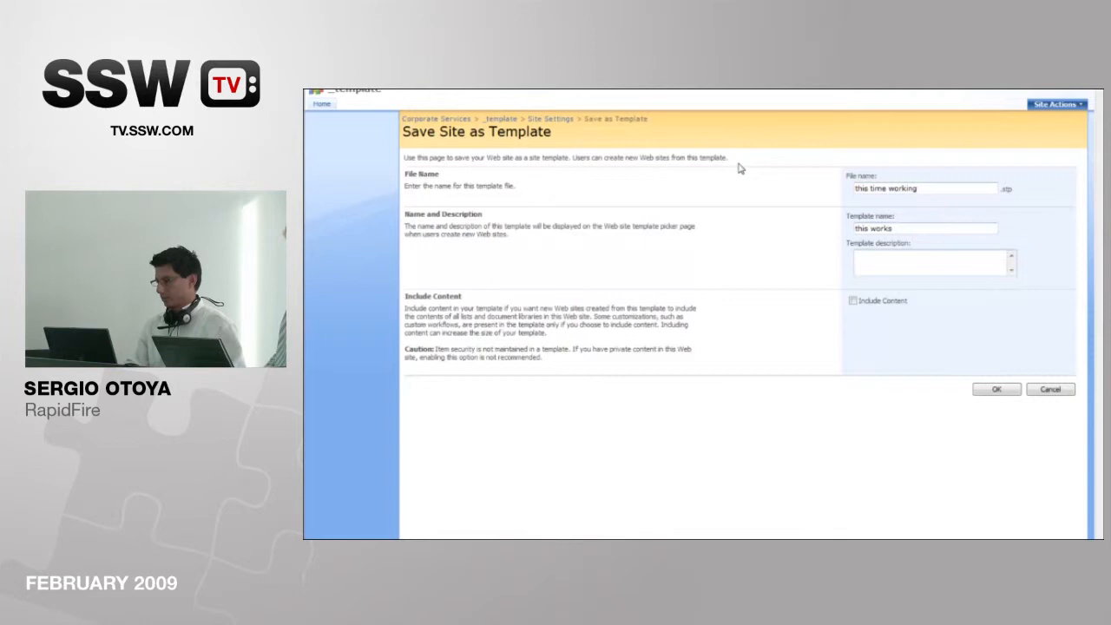
{"action": "left_click", "coordinate": [998, 389]}
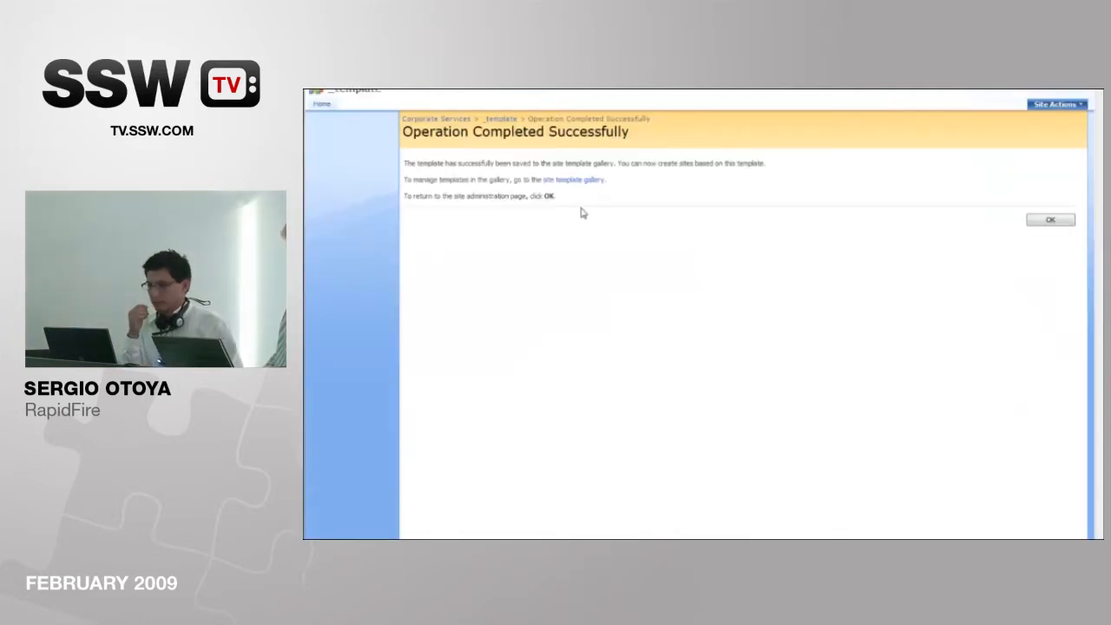
Step: Start creating a new SharePoint site under Corporate Services and display the custom site templates
{"action": "left_click", "coordinate": [435, 118]}
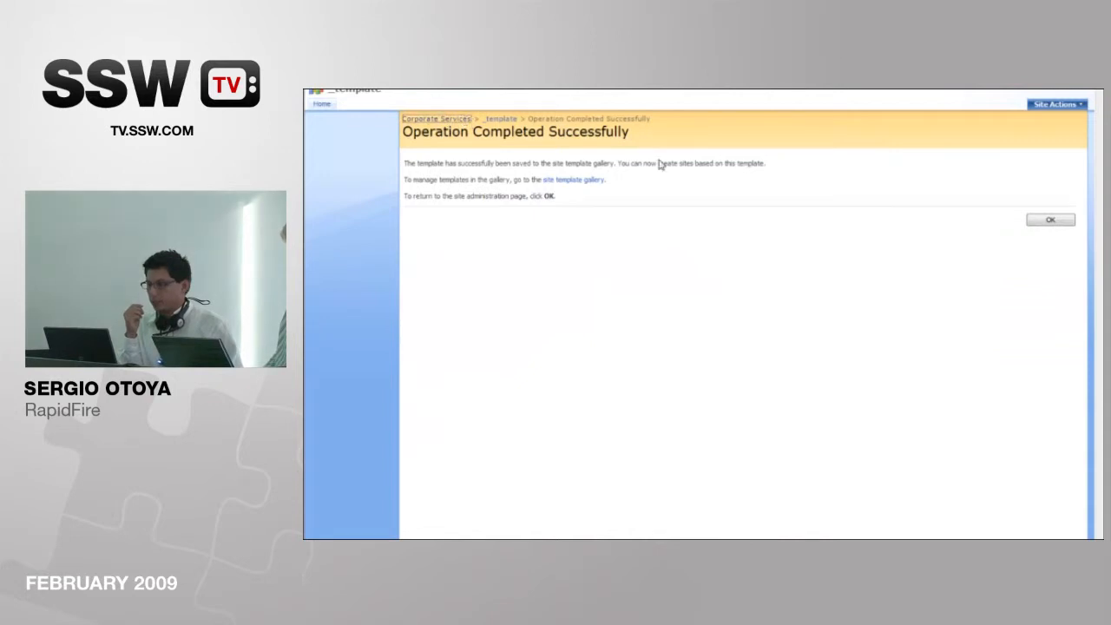
{"action": "left_click", "coordinate": [1034, 106]}
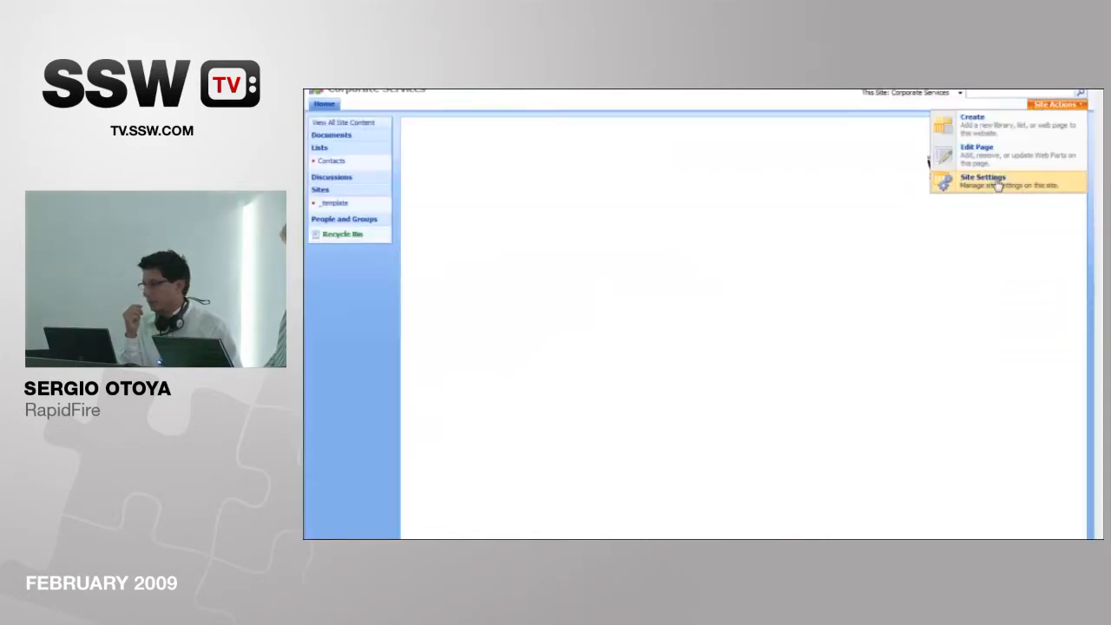
{"action": "left_click", "coordinate": [994, 132]}
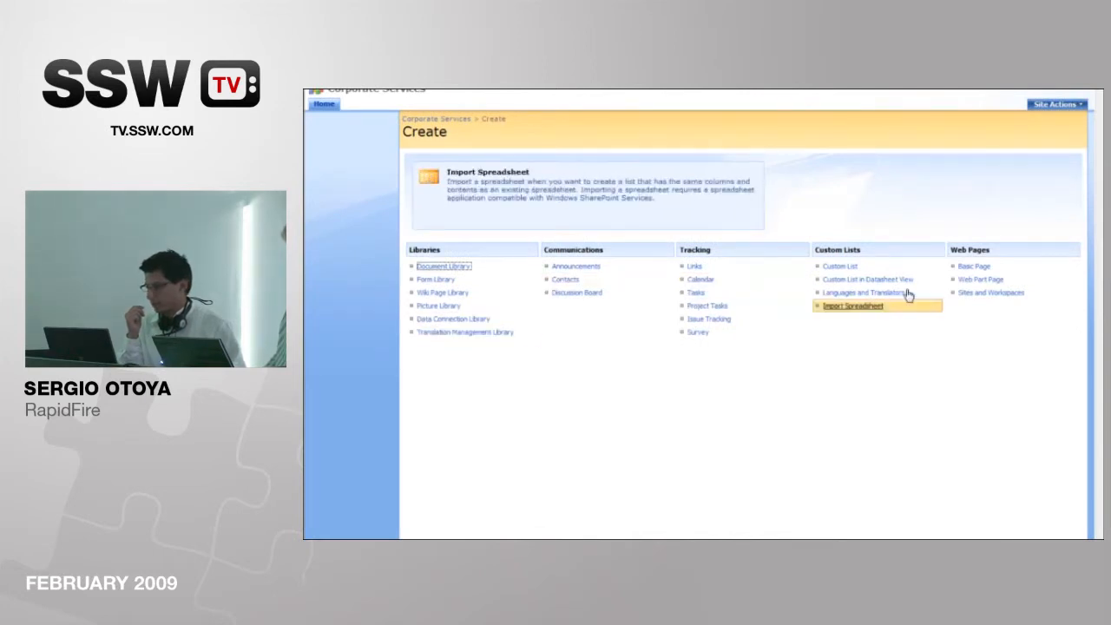
{"action": "left_click", "coordinate": [1006, 295]}
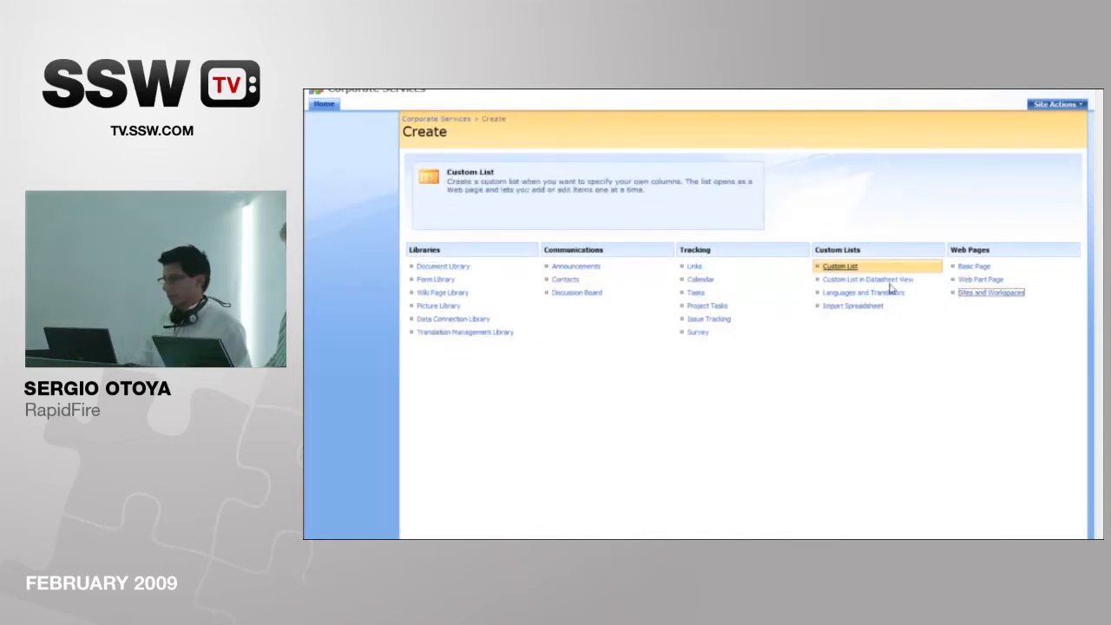
{"action": "left_click", "coordinate": [989, 355]}
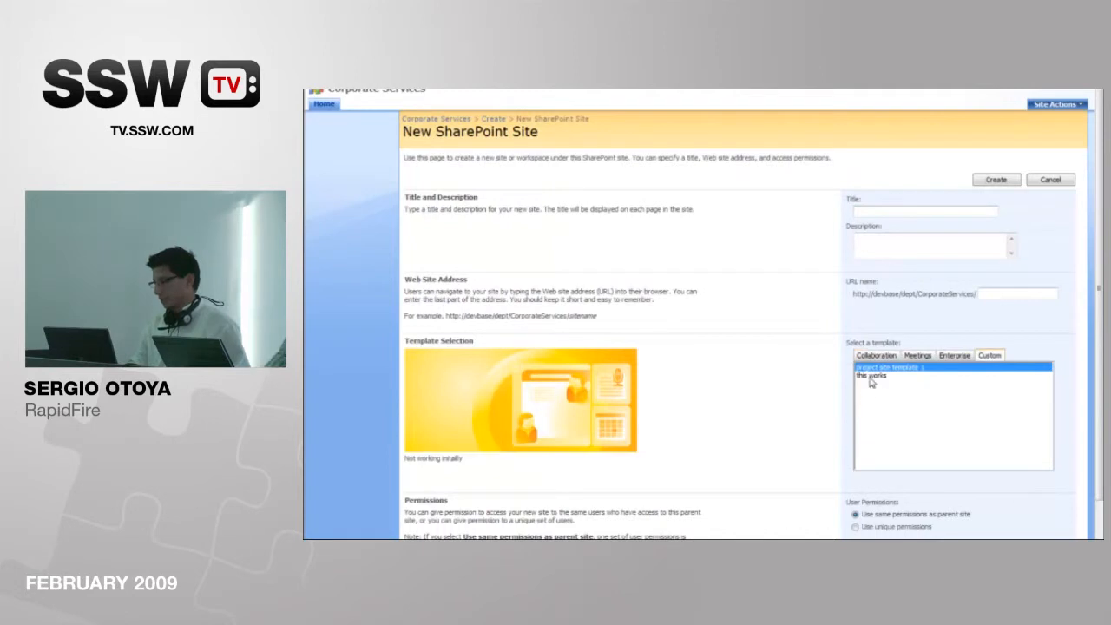
Step: Create the site from the 'this works' template with the title 'this works now' and the URL name 'thisworks'
{"action": "left_click", "coordinate": [871, 375]}
{"action": "left_click", "coordinate": [866, 213]}
{"action": "type", "text": "thi"}
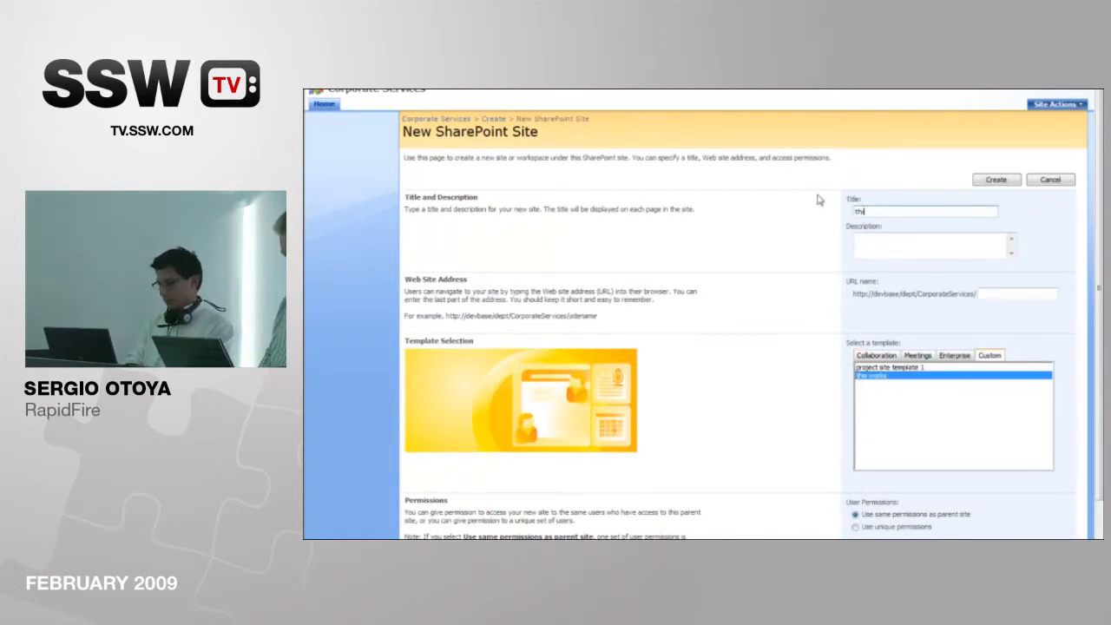
{"action": "type", "text": "s works now"}
{"action": "key", "text": "Tab"}
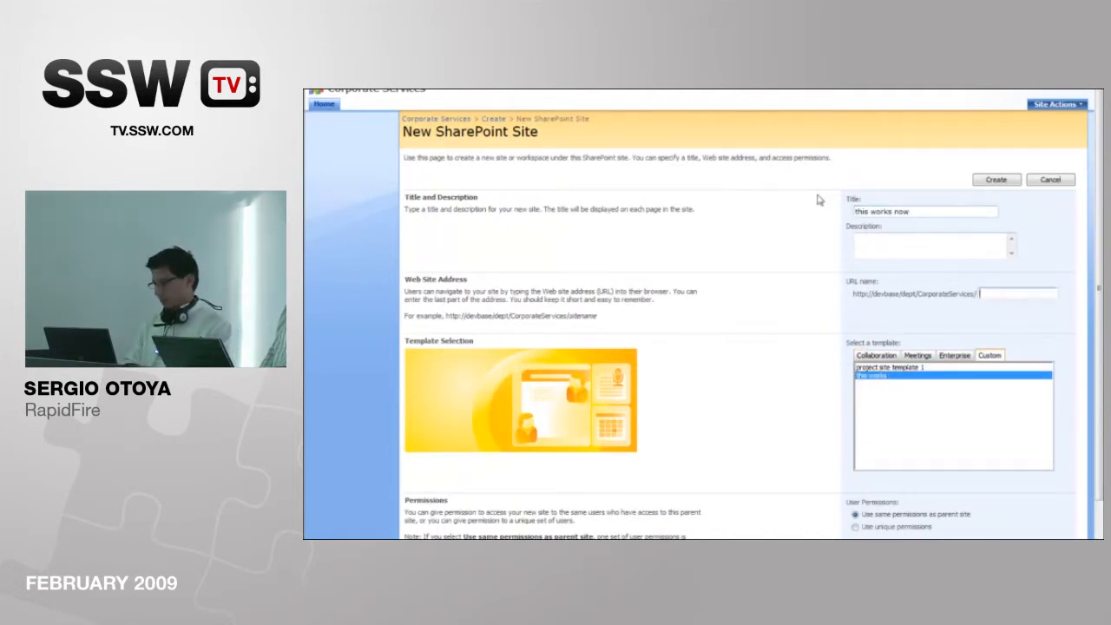
{"action": "type", "text": "thisworks"}
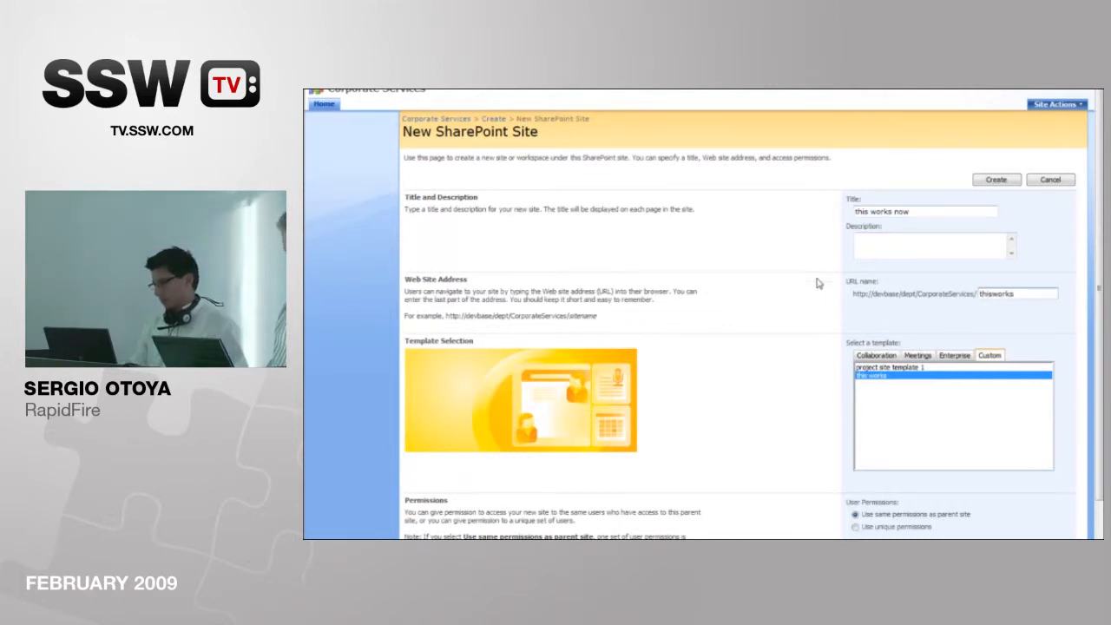
{"action": "scroll", "coordinate": [833, 290], "scroll_direction": "down", "scroll_amount": 3}
{"action": "left_click", "coordinate": [971, 461]}
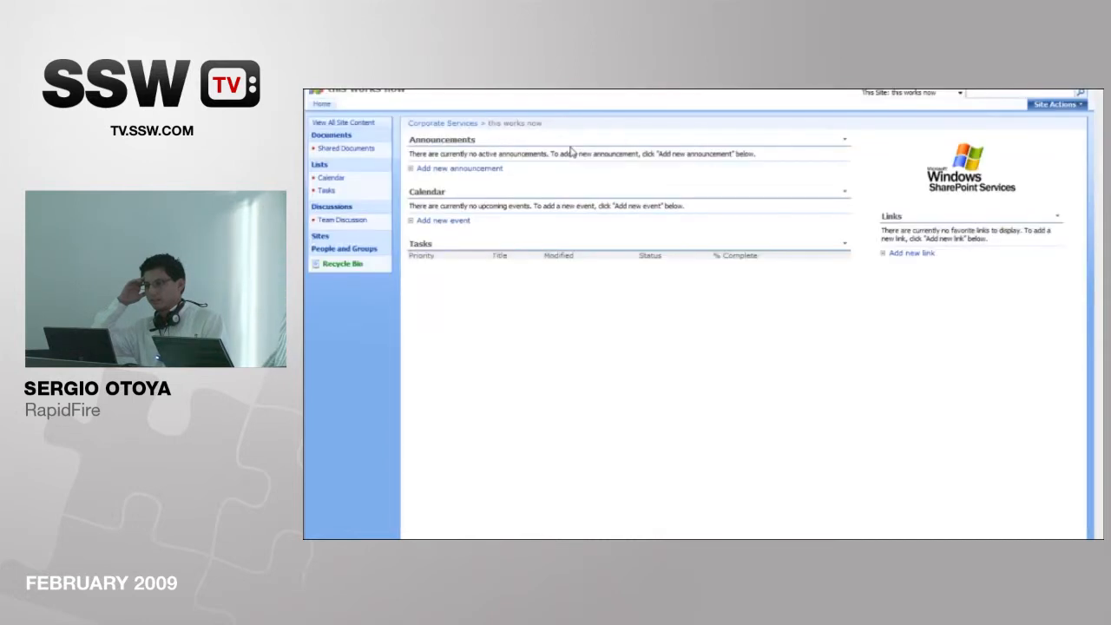
Step: Add a task titled 'tas 1' with priority (1) High to the new site's Tasks list
{"action": "left_click", "coordinate": [332, 192]}
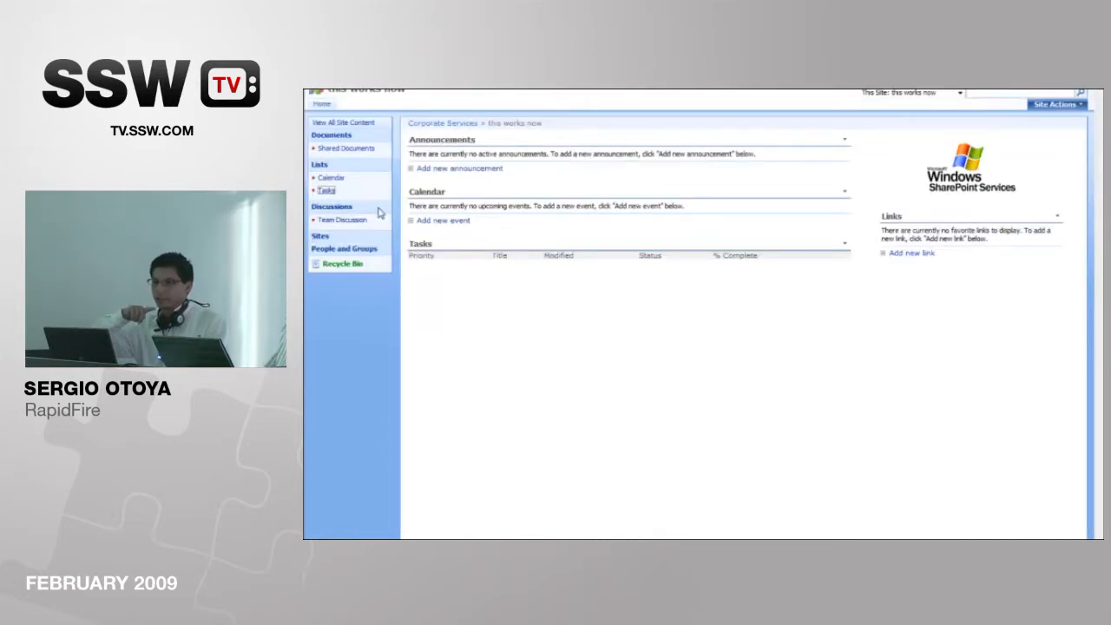
{"action": "left_click", "coordinate": [415, 167]}
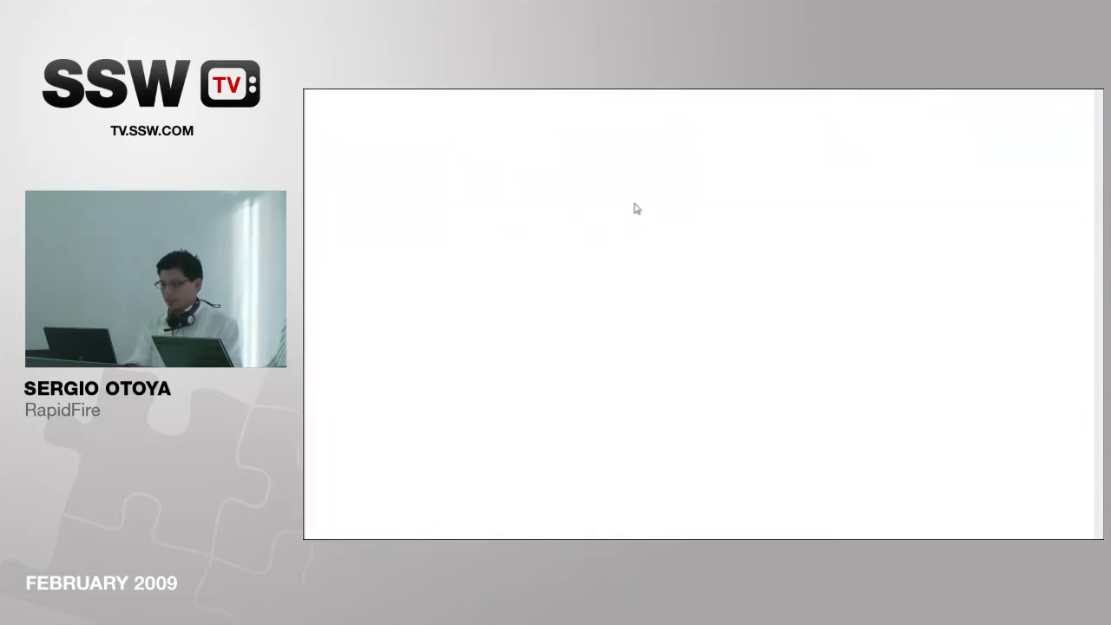
{"action": "type", "text": "tas 1"}
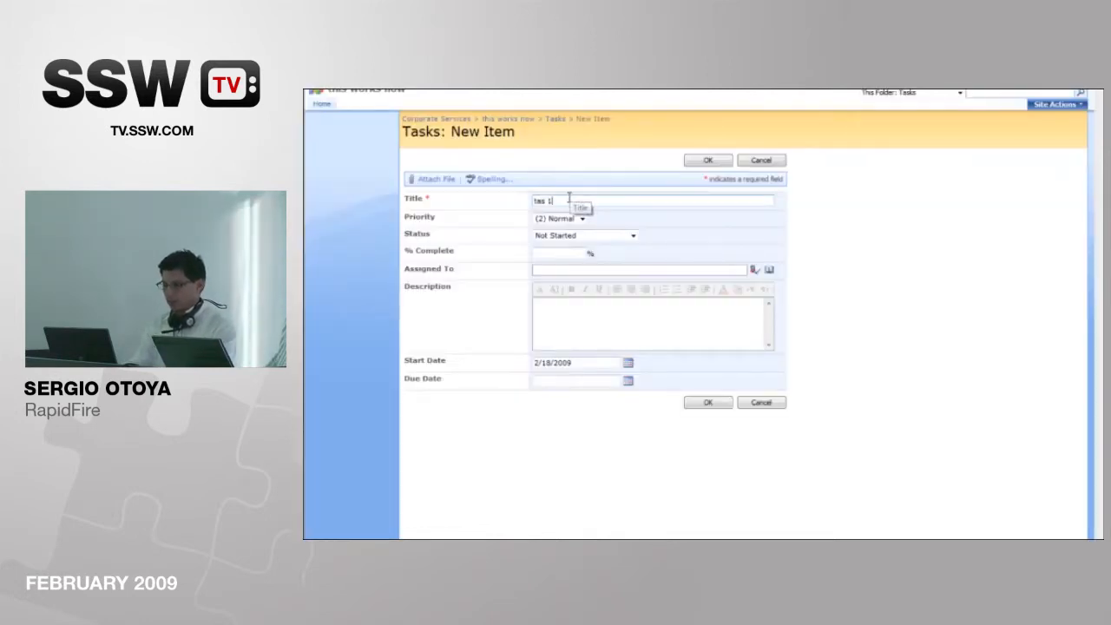
{"action": "key", "text": "Tab"}
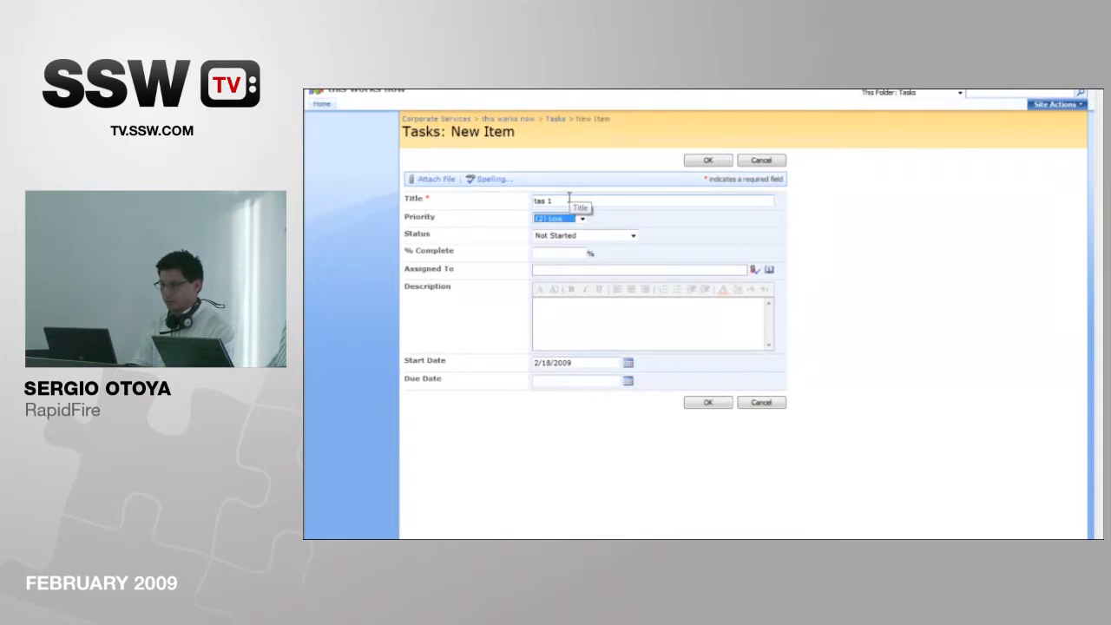
{"action": "key", "text": "Tab"}
{"action": "key", "text": "Tab"}
{"action": "left_click", "coordinate": [716, 162]}
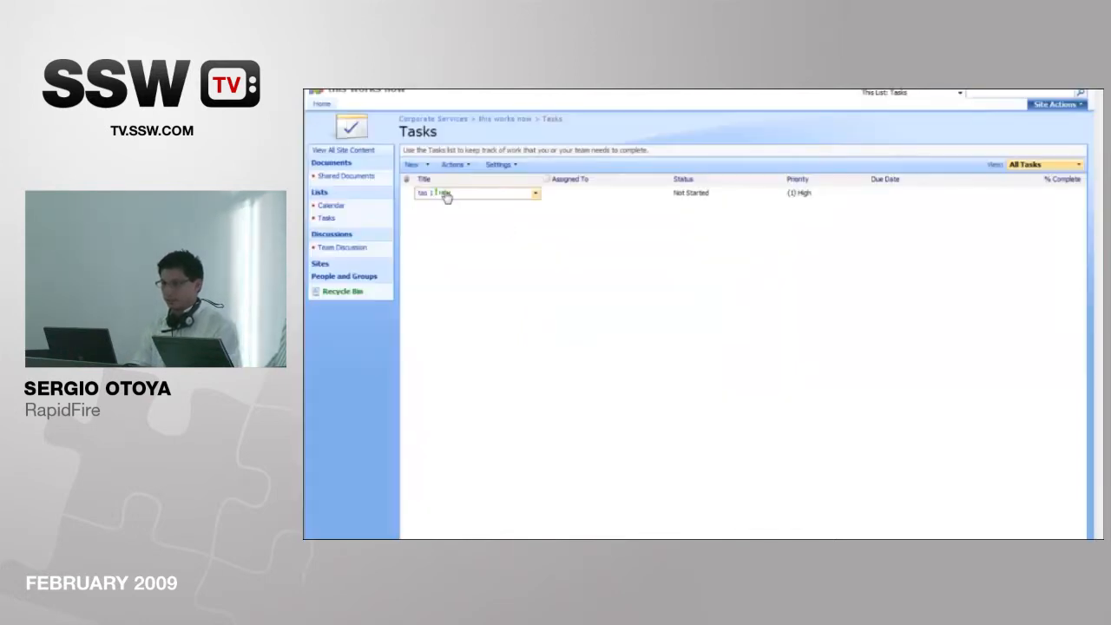
Step: Add another task titled 'second' to the 'this works now' site's Tasks list
{"action": "left_click", "coordinate": [413, 169]}
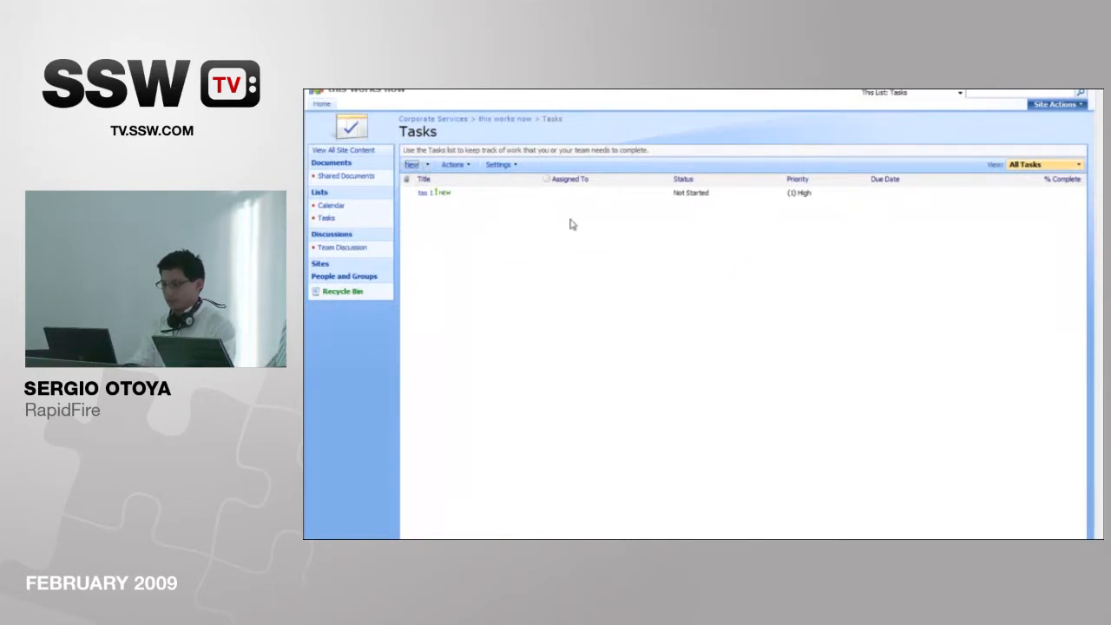
{"action": "type", "text": "second"}
{"action": "left_click", "coordinate": [700, 163]}
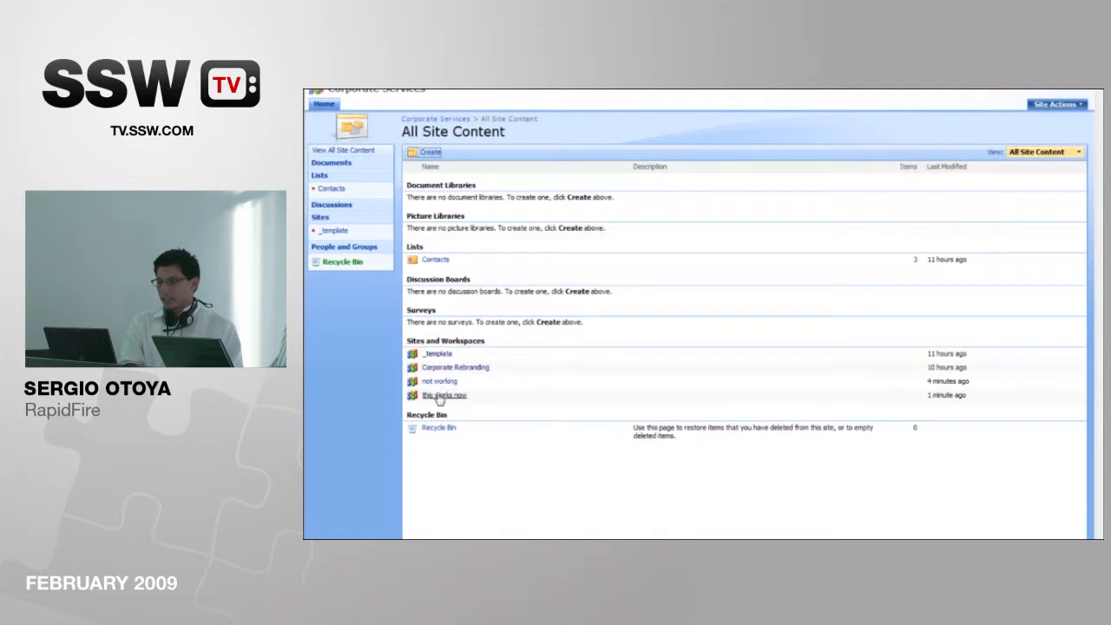
Step: View the Corporate Rebranding site's Tasks list, then return to the Corporate Services home page
{"action": "left_click", "coordinate": [444, 368]}
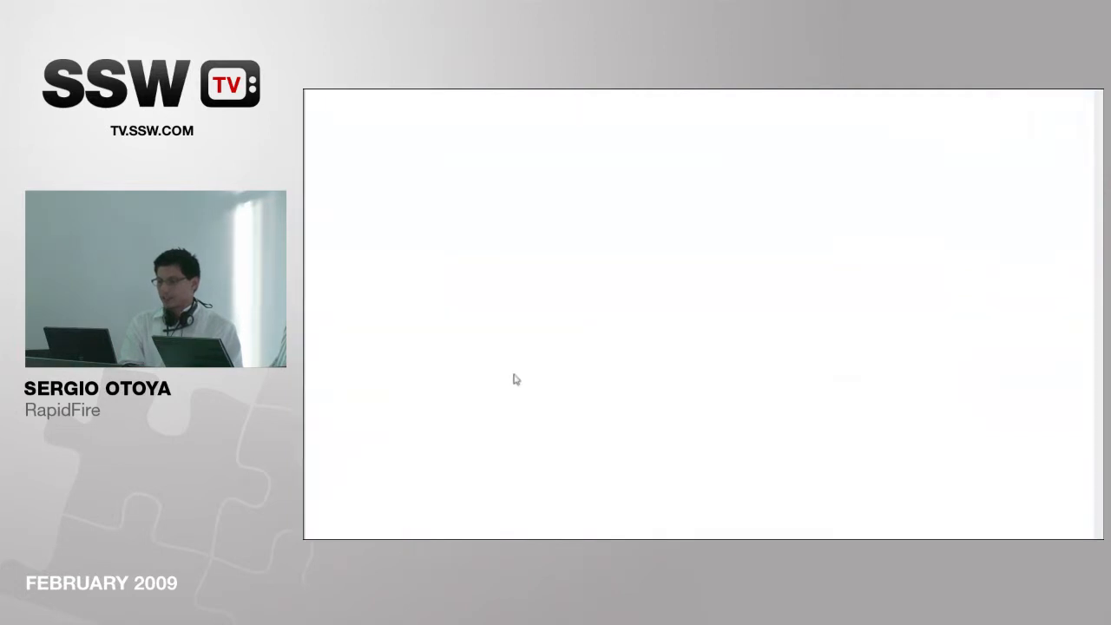
{"action": "left_click", "coordinate": [329, 193]}
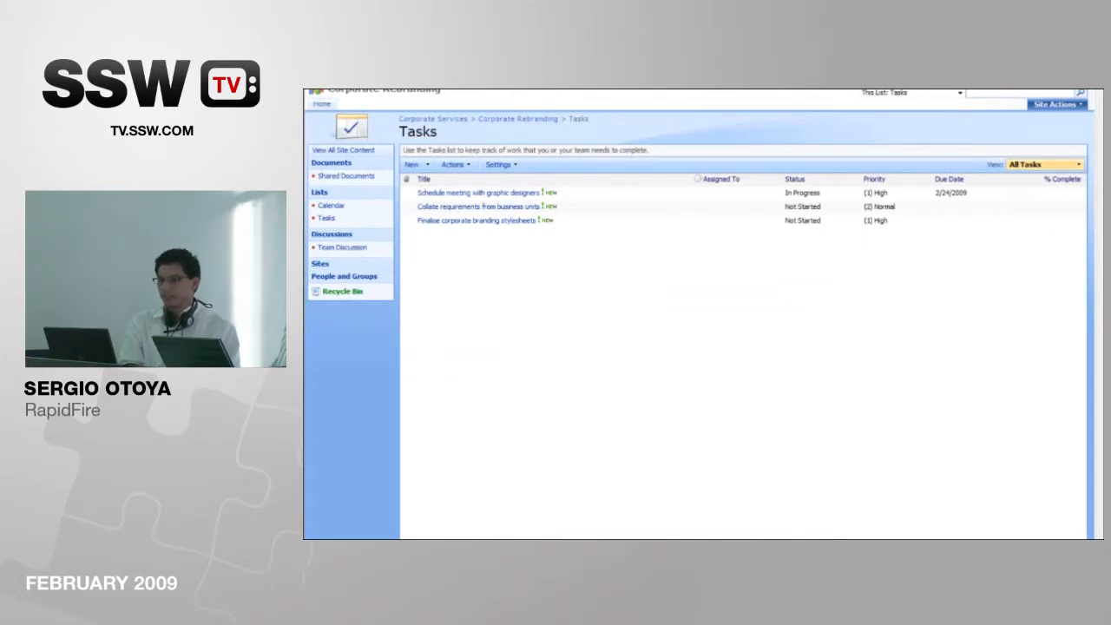
{"action": "left_click", "coordinate": [342, 90]}
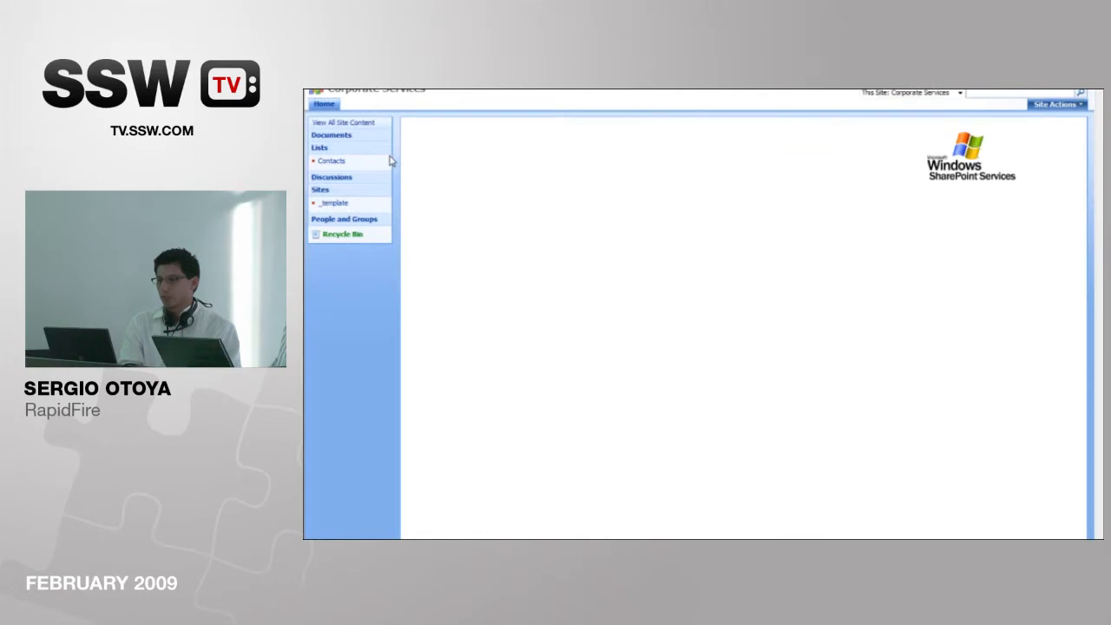
Step: Export the Tasks web part from the _template site's home page and save it to the Desktop as Tasks.webpart
{"action": "left_click", "coordinate": [342, 127]}
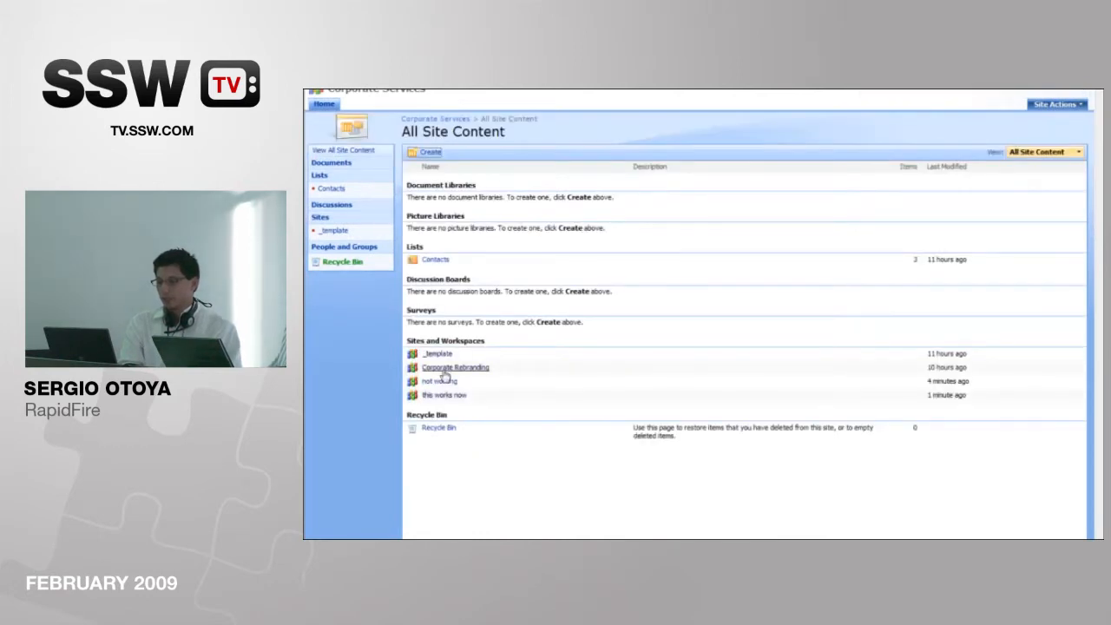
{"action": "left_click", "coordinate": [439, 354]}
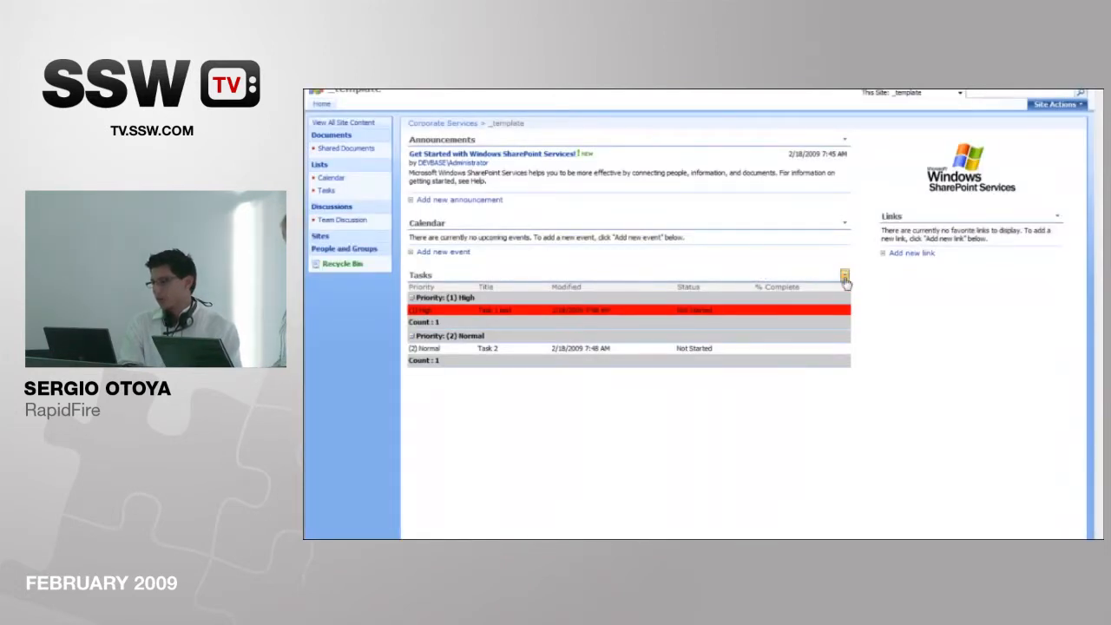
{"action": "left_click", "coordinate": [844, 275]}
{"action": "left_click", "coordinate": [805, 333]}
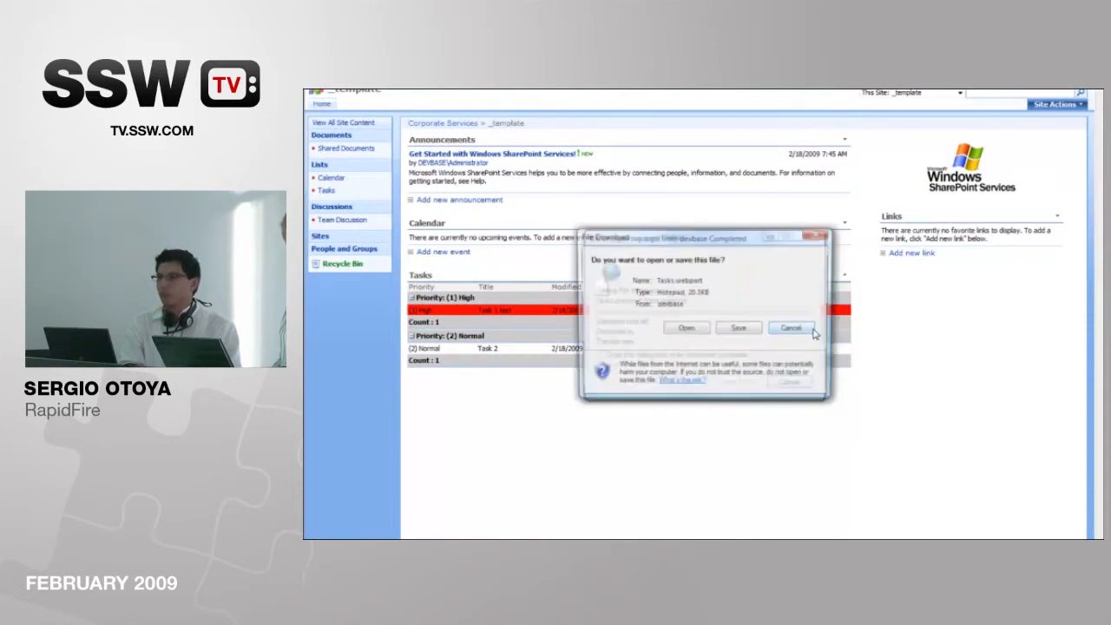
{"action": "left_click", "coordinate": [740, 329]}
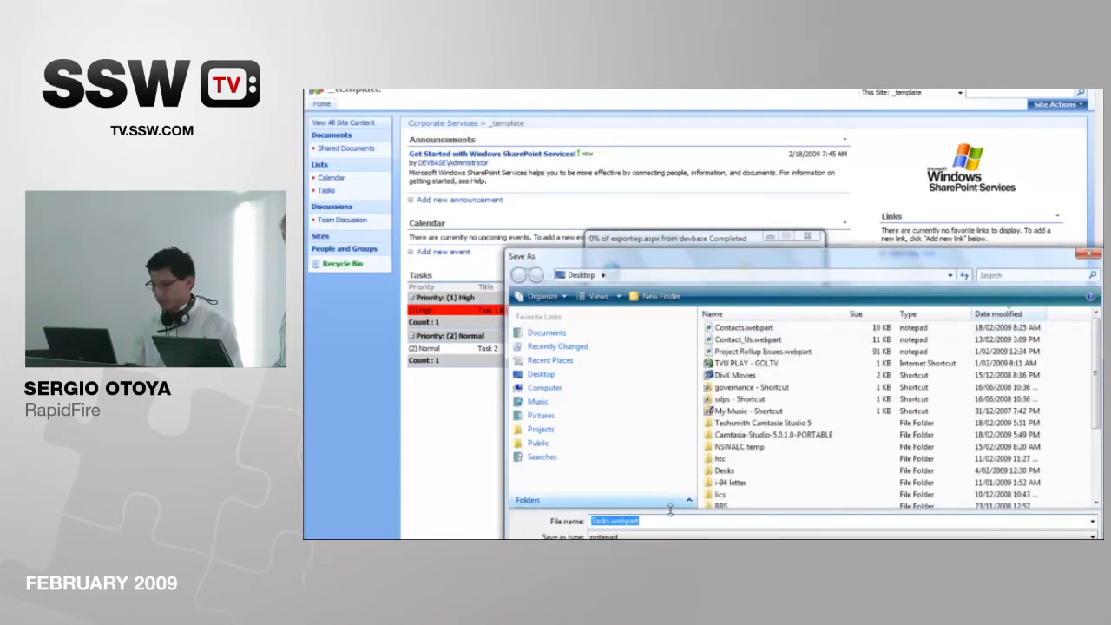
{"action": "key", "text": "Return"}
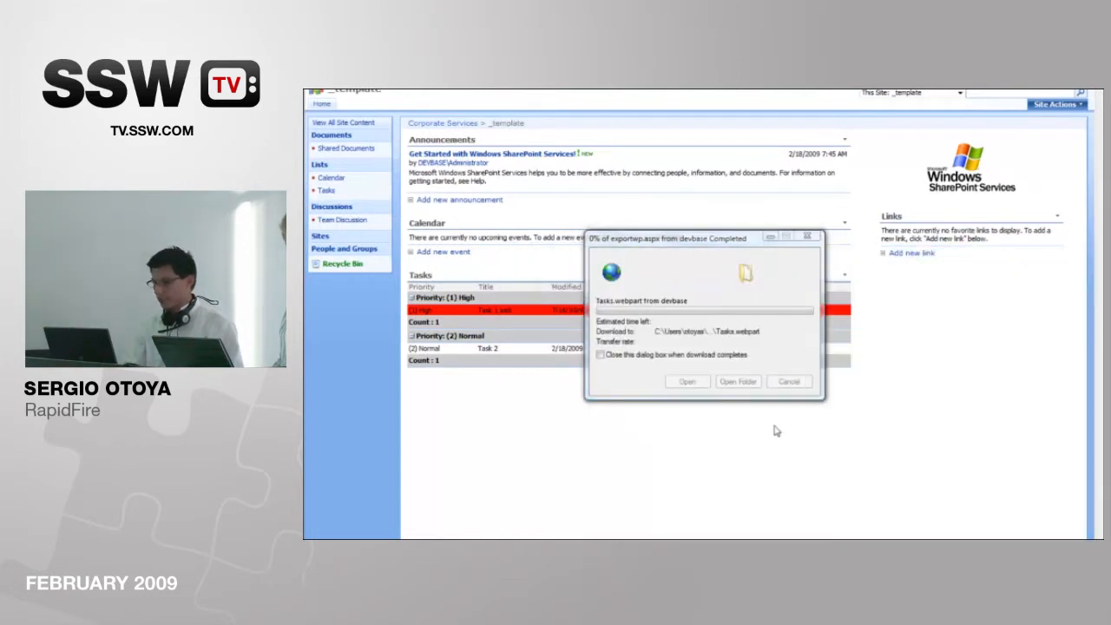
Step: Put the Corporate Rebranding site's home page into edit mode and open the advanced web part gallery and options
{"action": "left_click", "coordinate": [326, 85]}
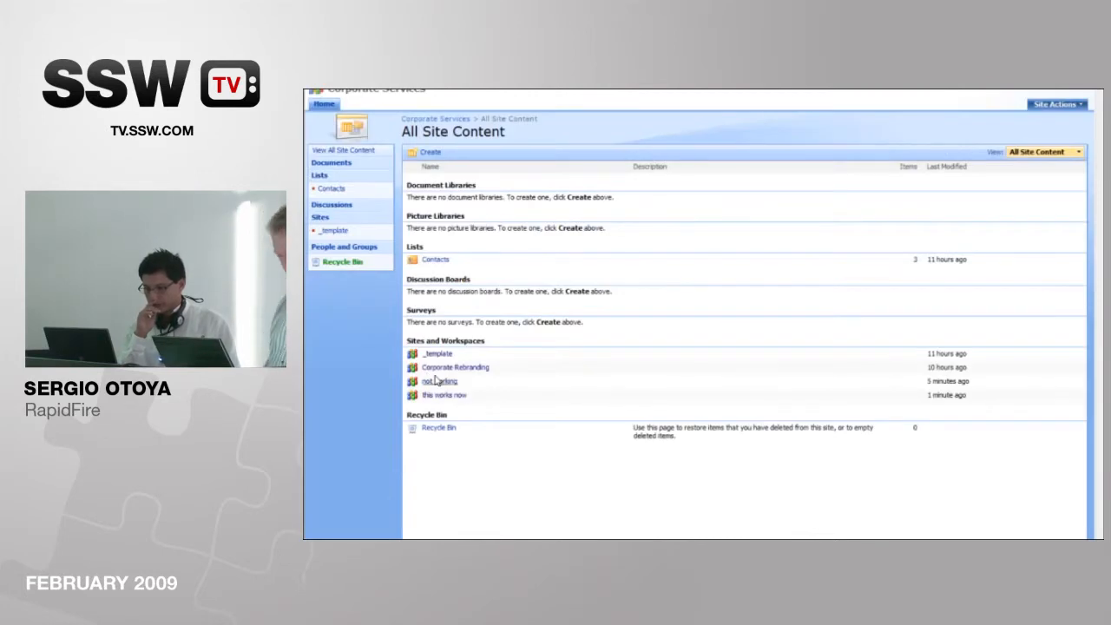
{"action": "left_click", "coordinate": [453, 367]}
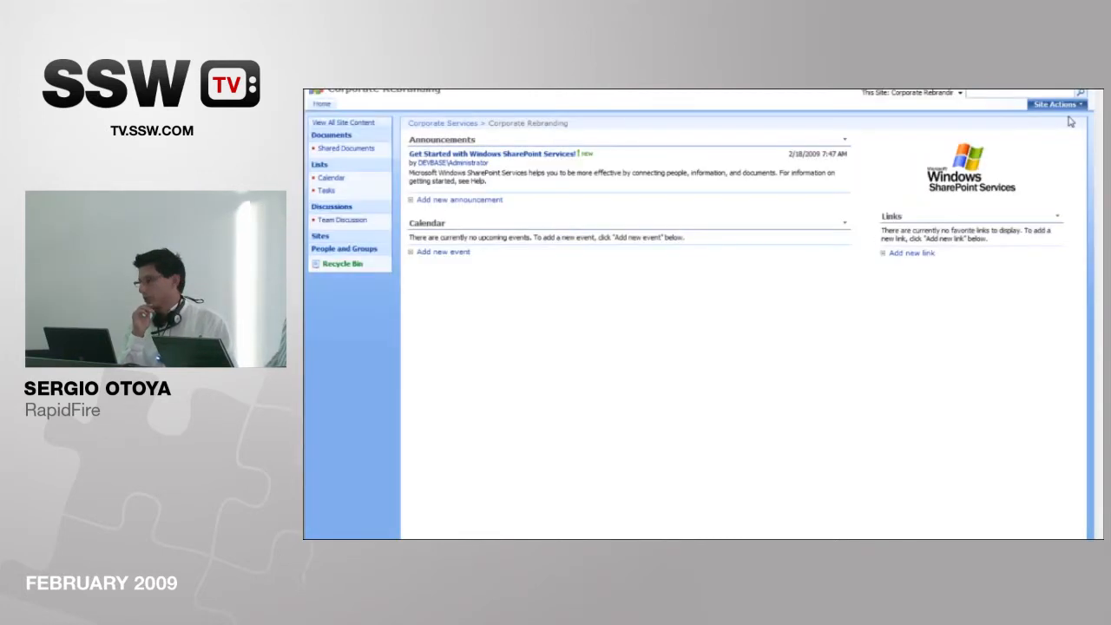
{"action": "left_click", "coordinate": [1056, 104]}
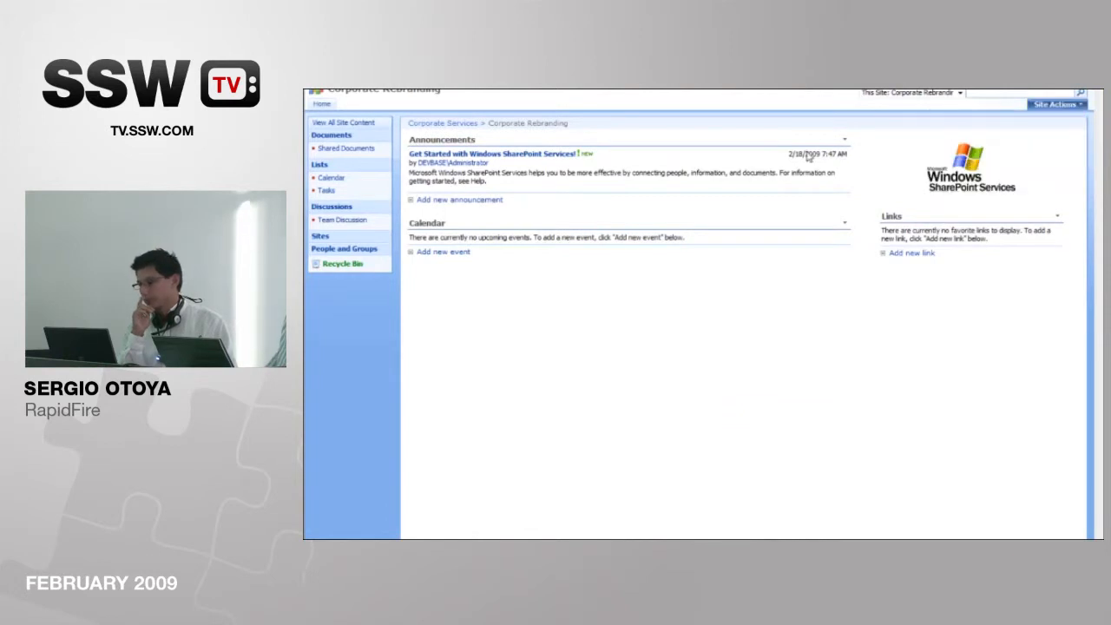
{"action": "left_click", "coordinate": [660, 173]}
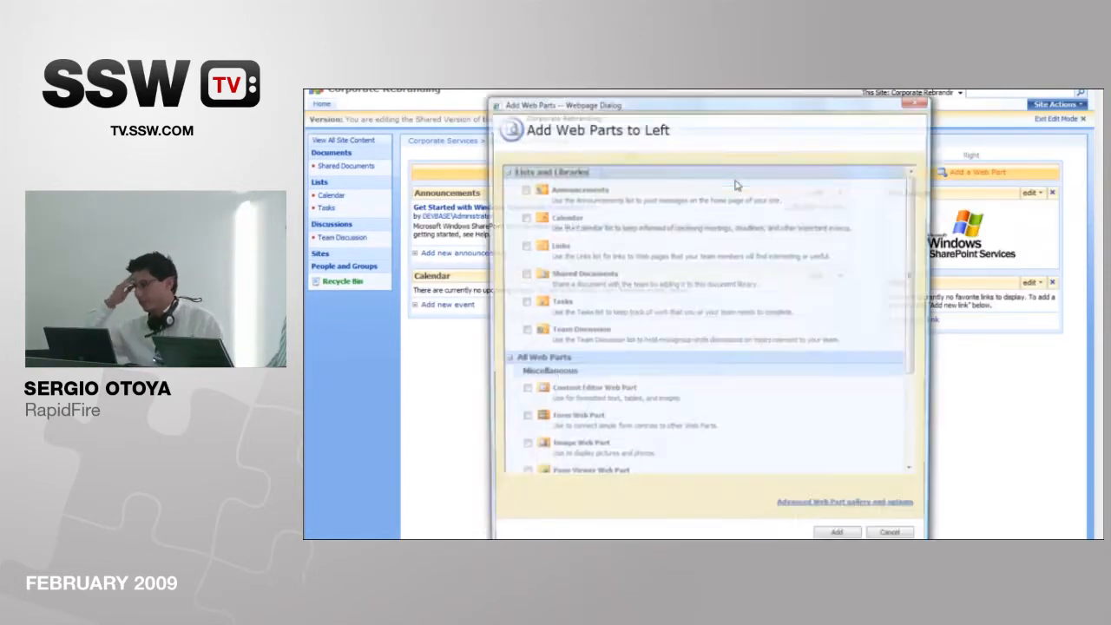
{"action": "left_click", "coordinate": [879, 508]}
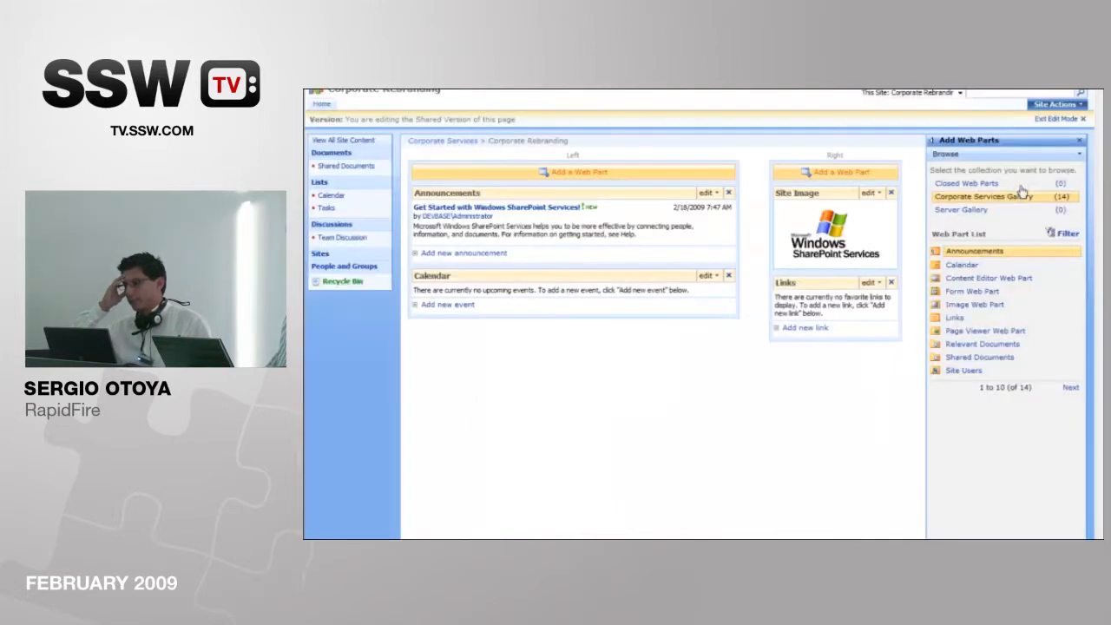
Step: Import the saved Tasks.webpart file and place the Tasks web part below Calendar in the Left zone, then exit edit mode
{"action": "left_click", "coordinate": [987, 154]}
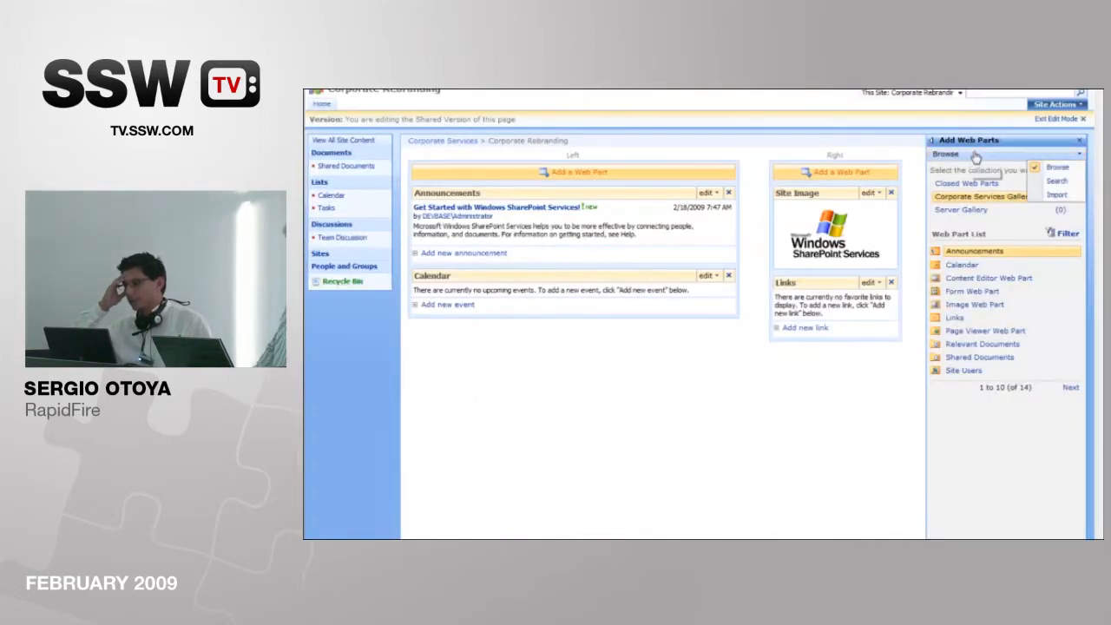
{"action": "left_click", "coordinate": [1052, 197]}
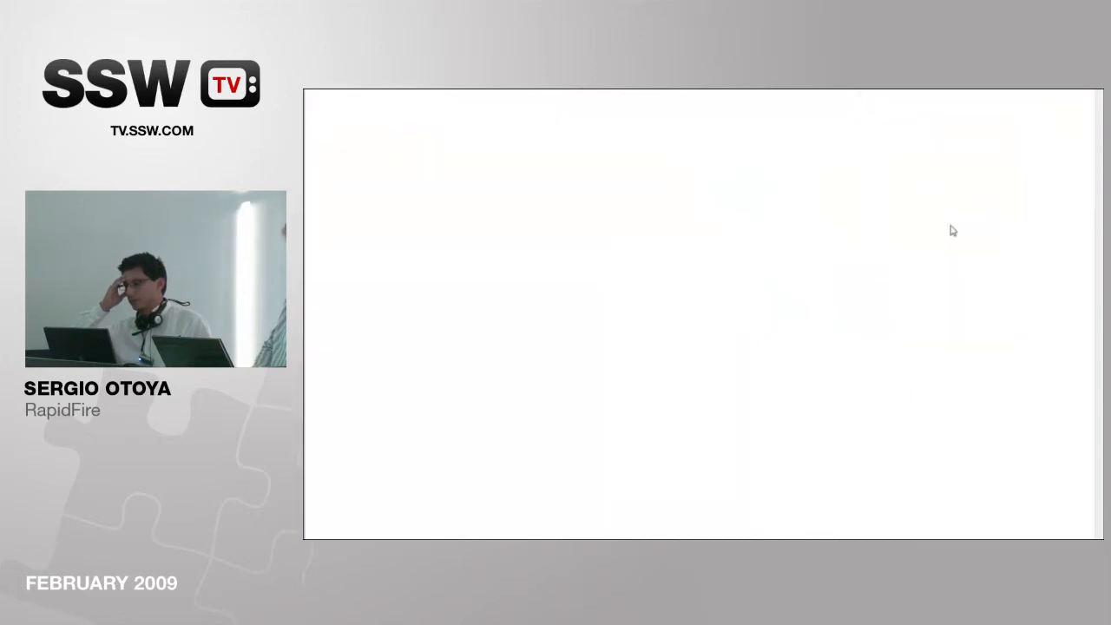
{"action": "left_click", "coordinate": [1055, 202]}
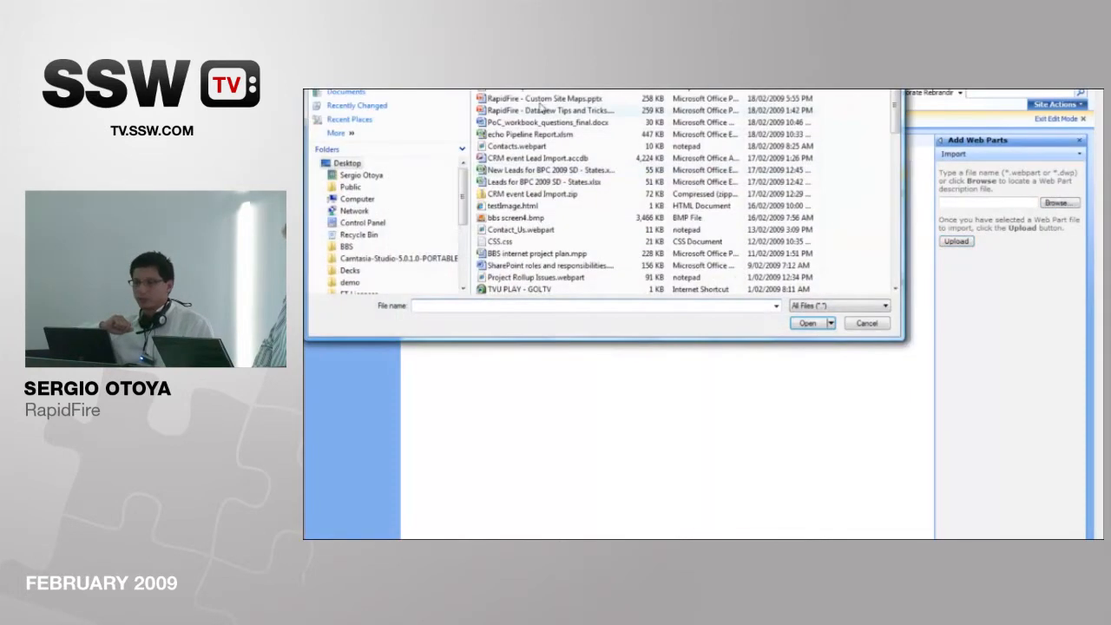
{"action": "left_click", "coordinate": [519, 89]}
{"action": "left_click", "coordinate": [811, 326]}
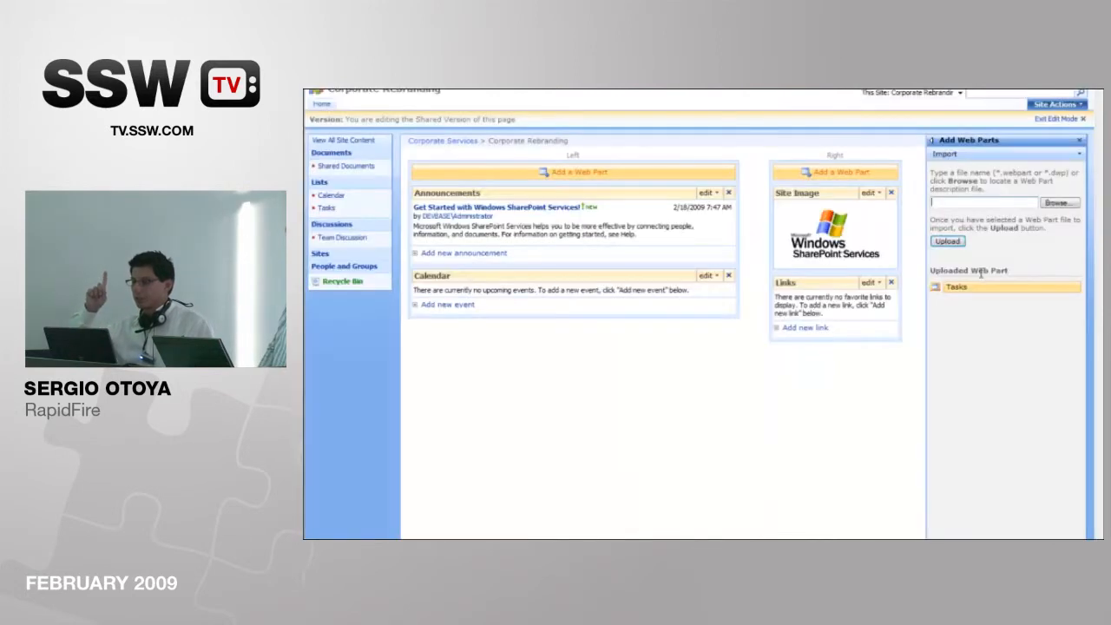
{"action": "left_click_drag", "start_coordinate": [977, 291], "coordinate": [578, 312]}
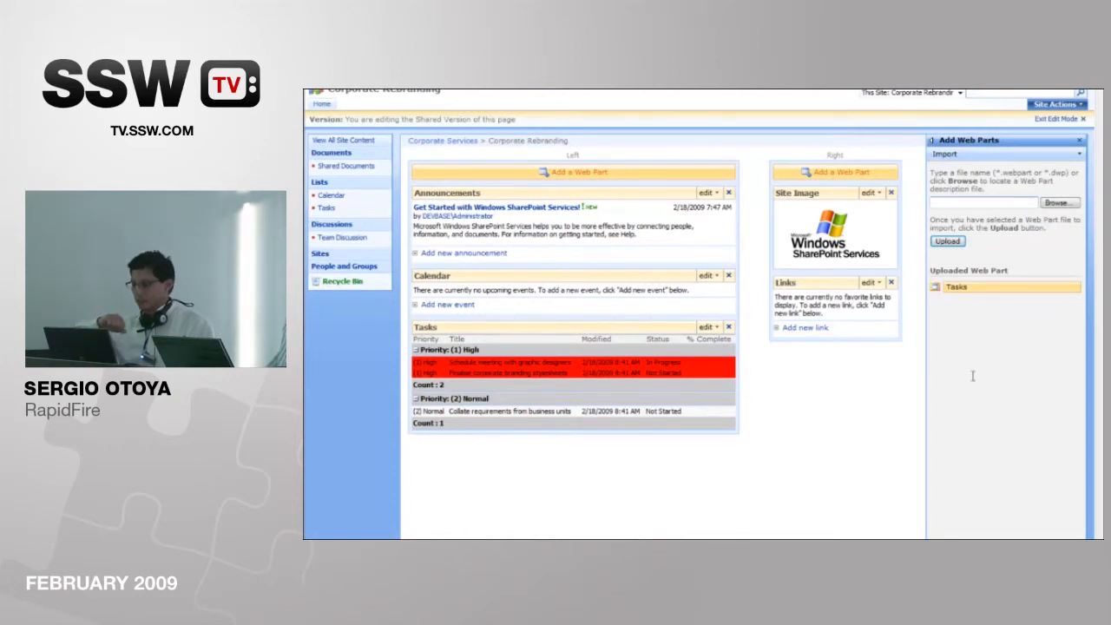
{"action": "left_click", "coordinate": [1059, 118]}
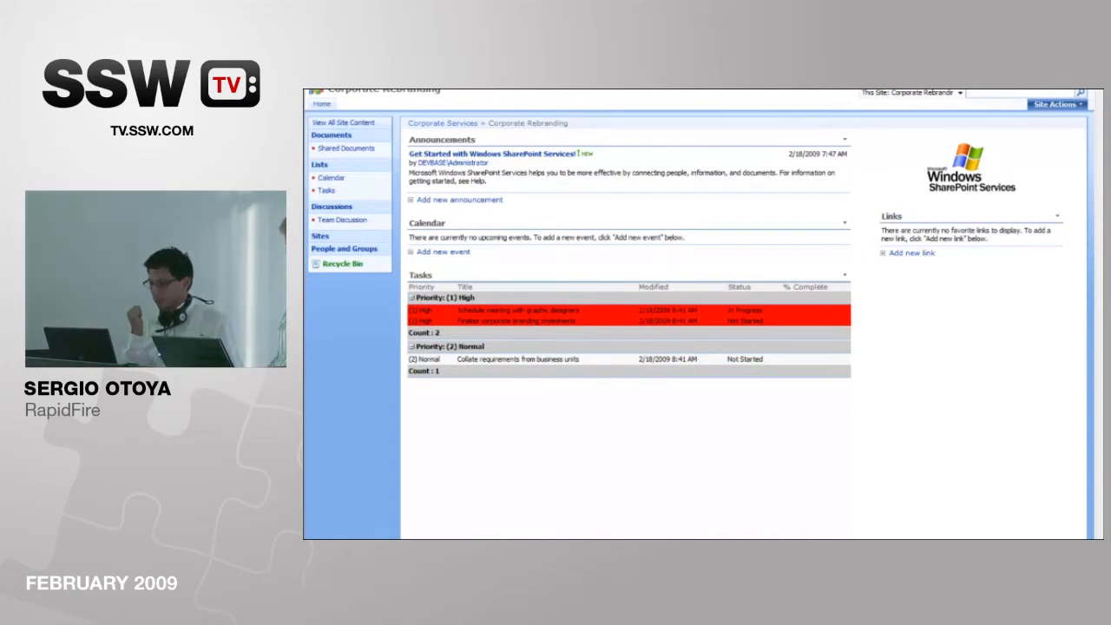
Step: Switch to the PowerPoint presentation and show the 'Problem #2' slide about list items from a remote site
{"action": "left_click", "coordinate": [623, 537]}
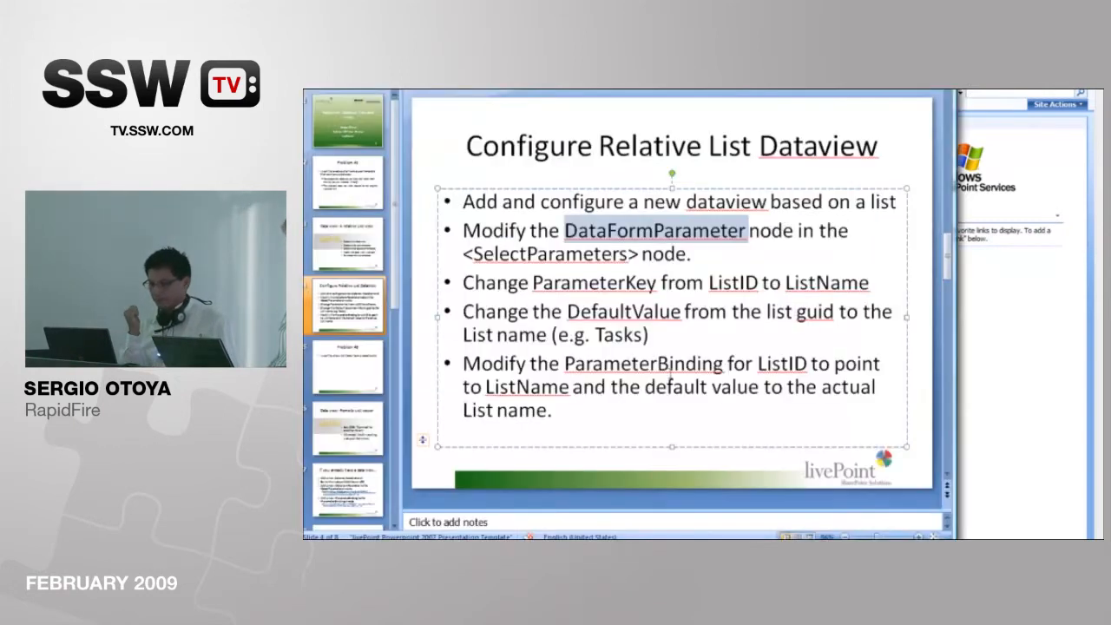
{"action": "left_click", "coordinate": [349, 362]}
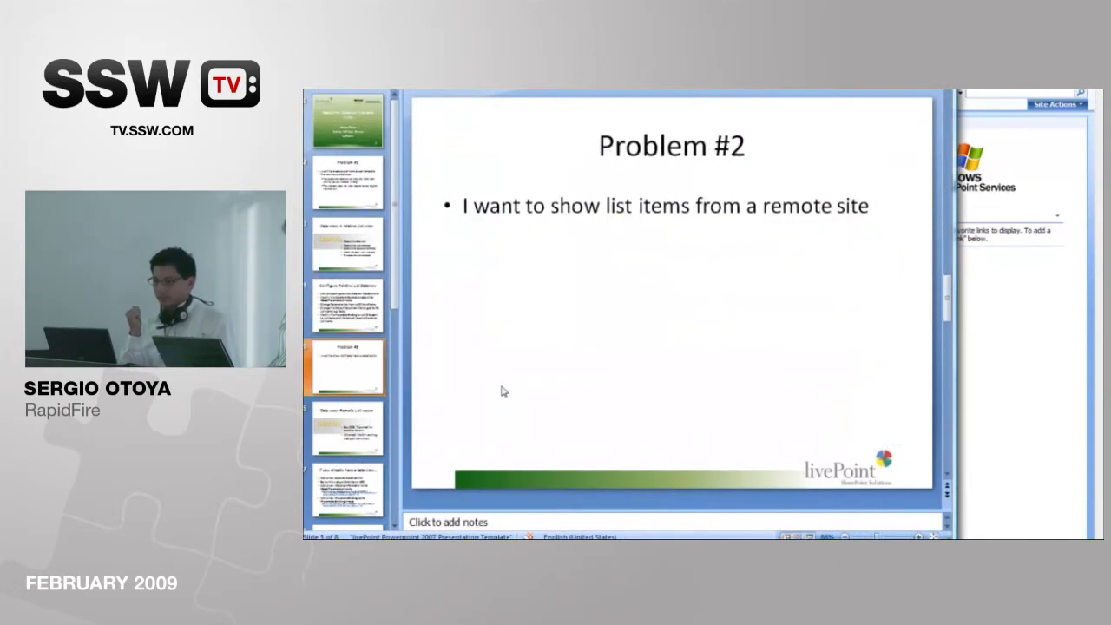